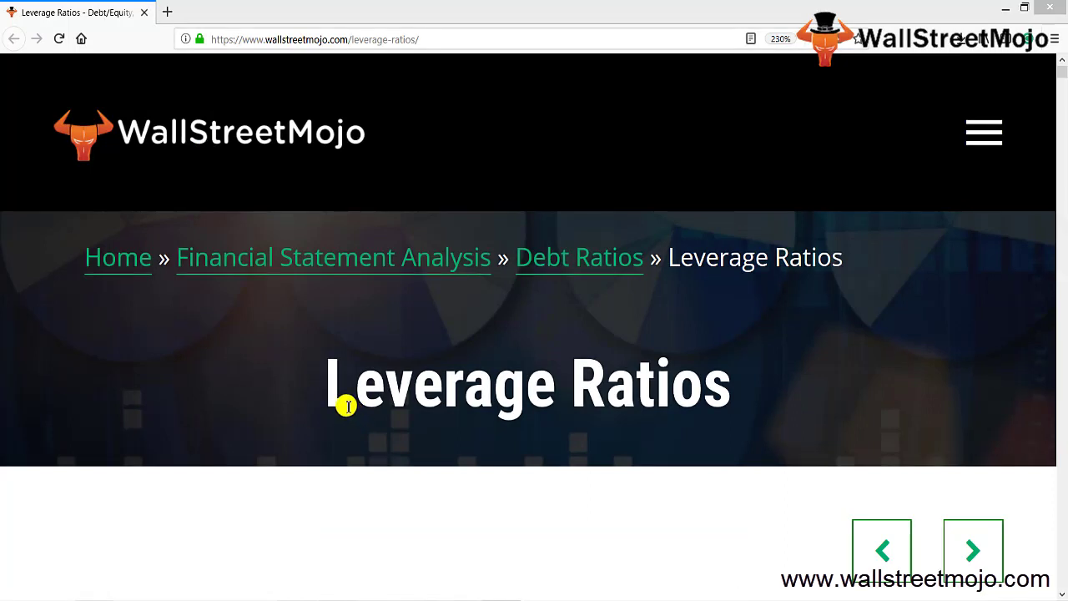
Switch from the web article to the Leverage Ratio workbook in Excel, entering "D" in cell B1 and "Debt" in cell A2
drag(334, 388, 656, 425)
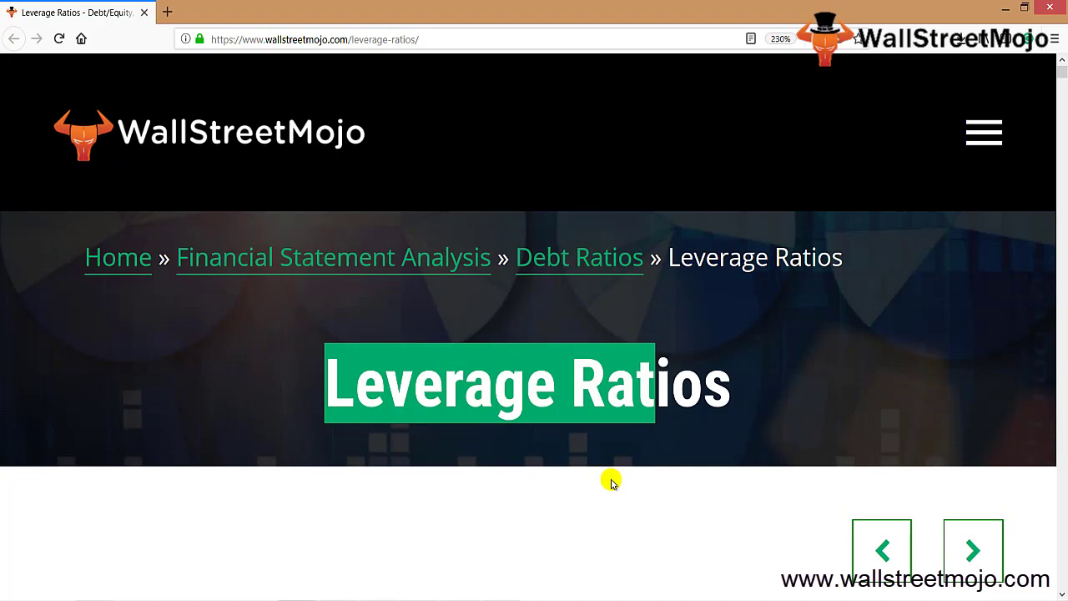
key(alt+Tab)
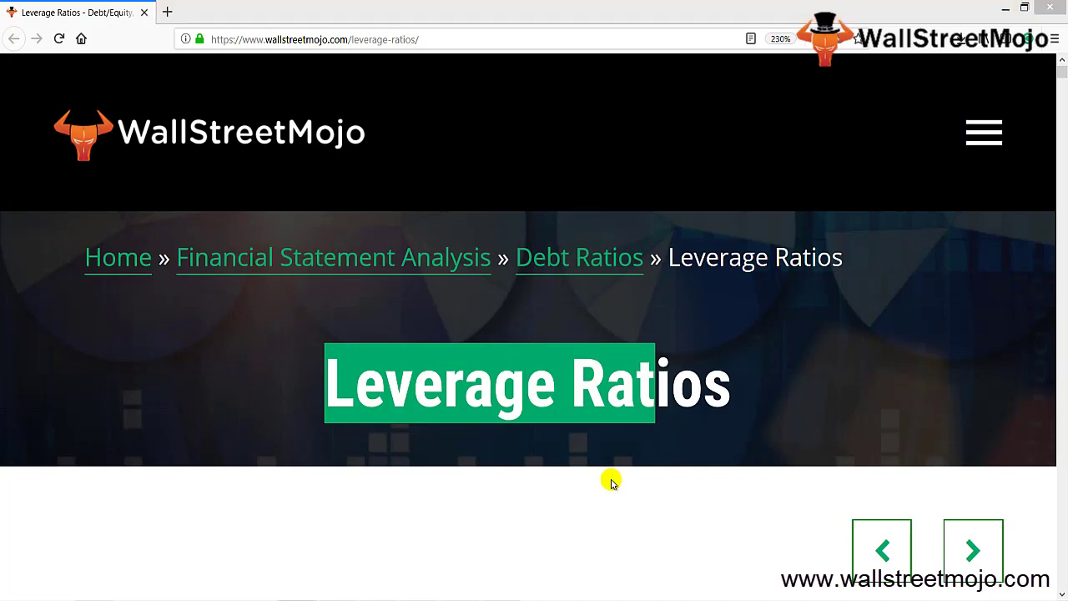
text(D)
key(Left)
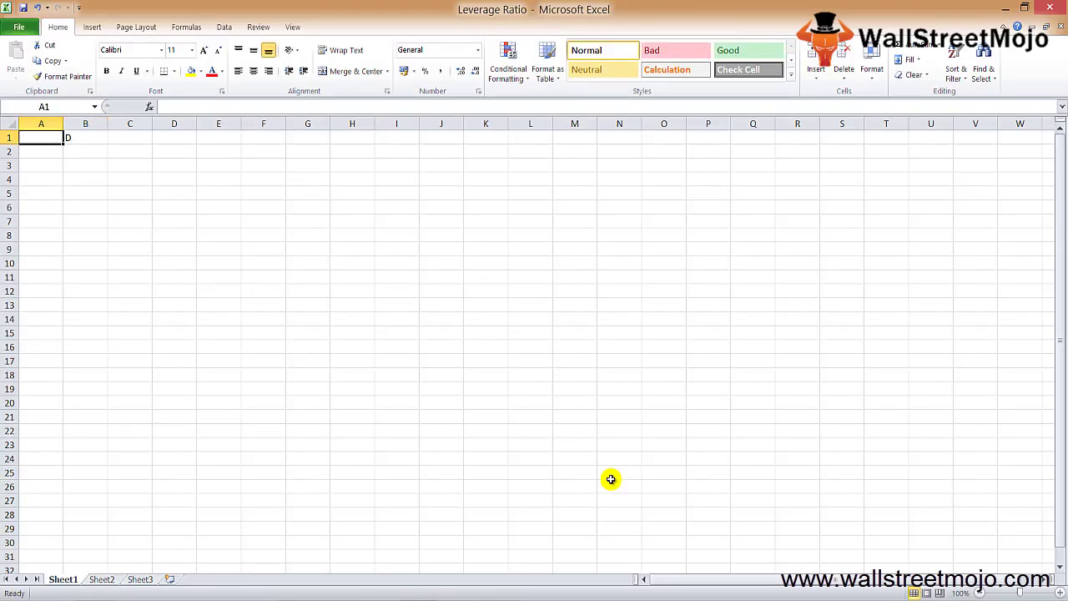
key(Down)
text(Debt)
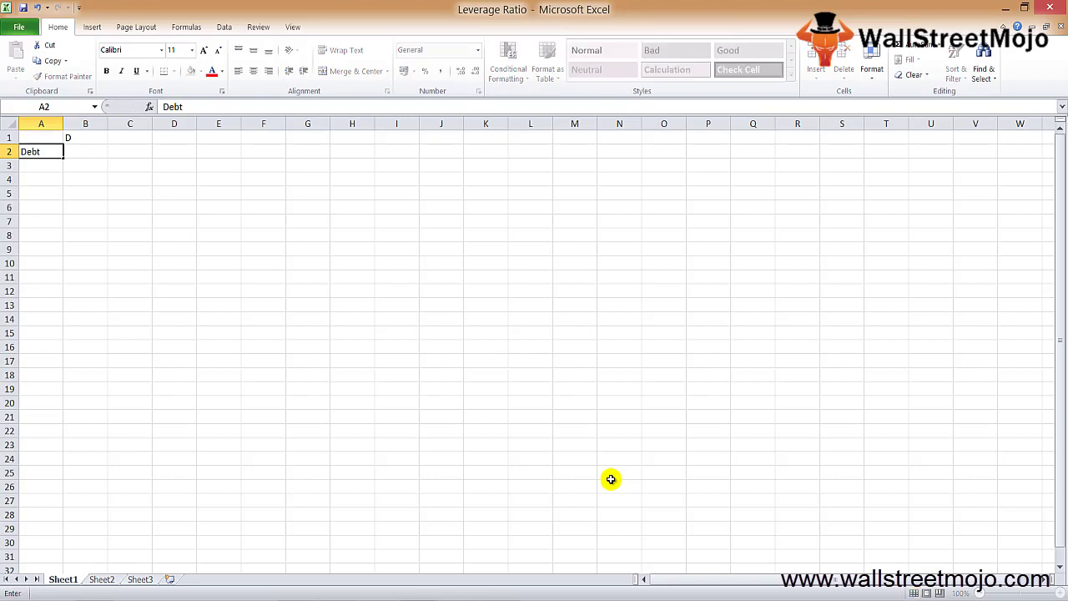
key(Return)
Clear the stray letter from cell B1
key(Up)
key(Up)
key(Right)
key(Delete)
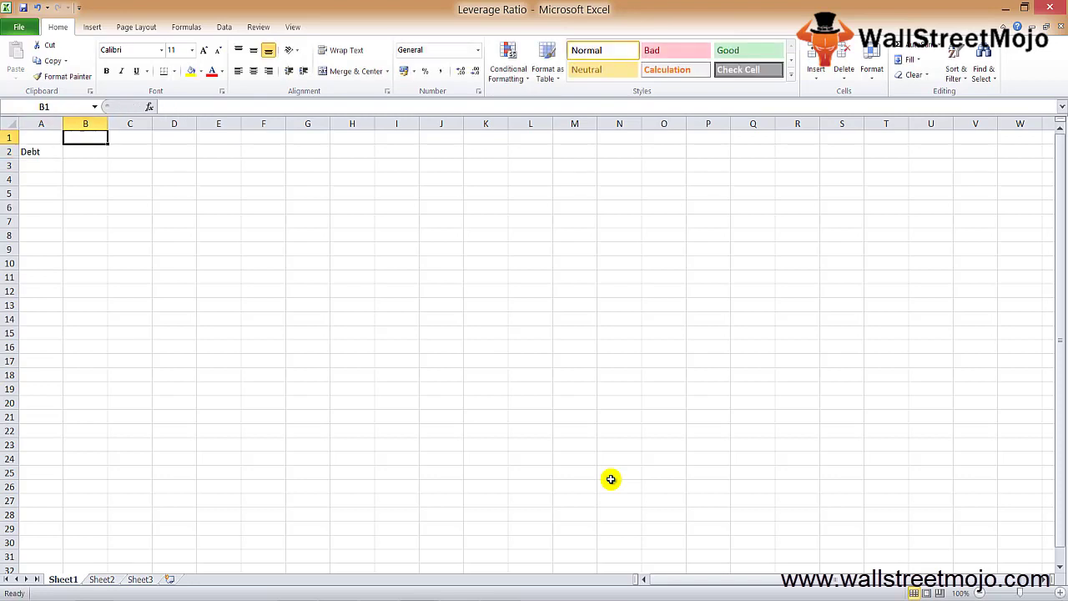
Enter "Assets of the co" in cell A3, directly below the Debt label
key(Down)
key(Left)
key(Down)
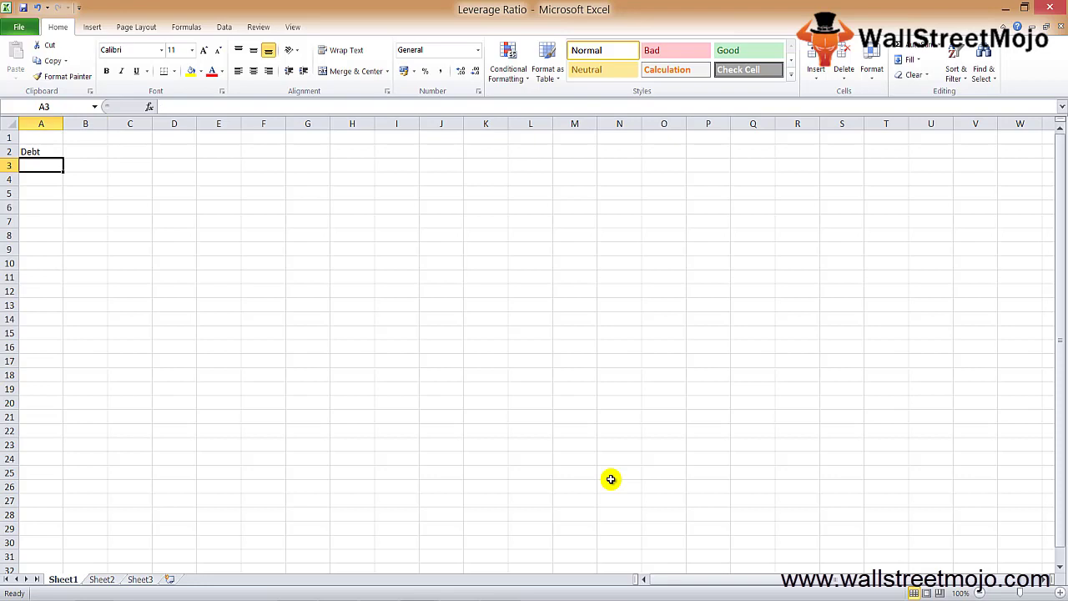
text(Assets o)
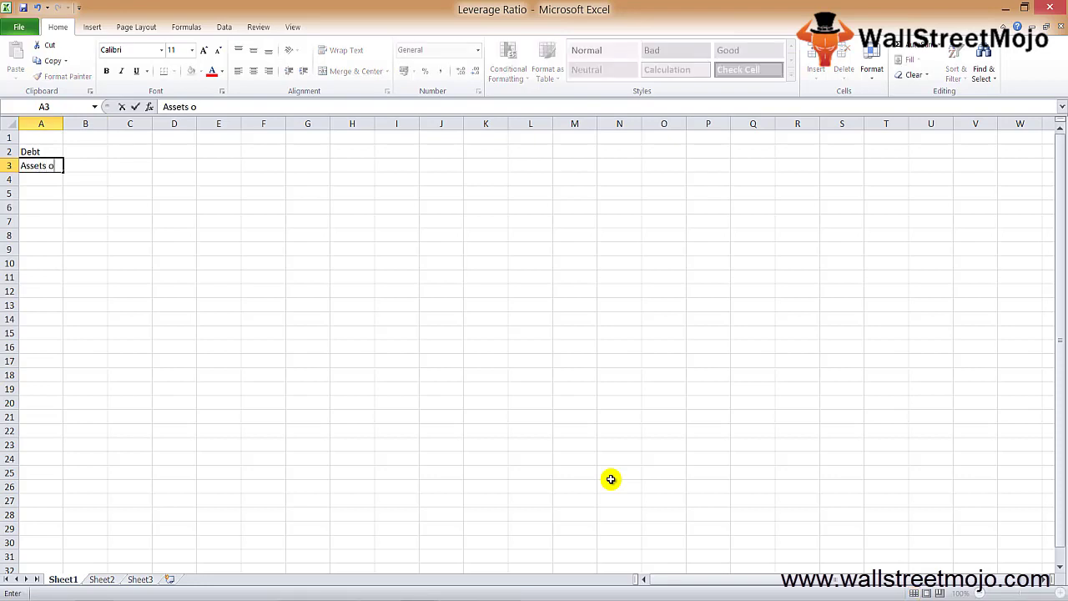
text(f the comp)
key(BackSpace)
key(BackSpace)
key(Return)
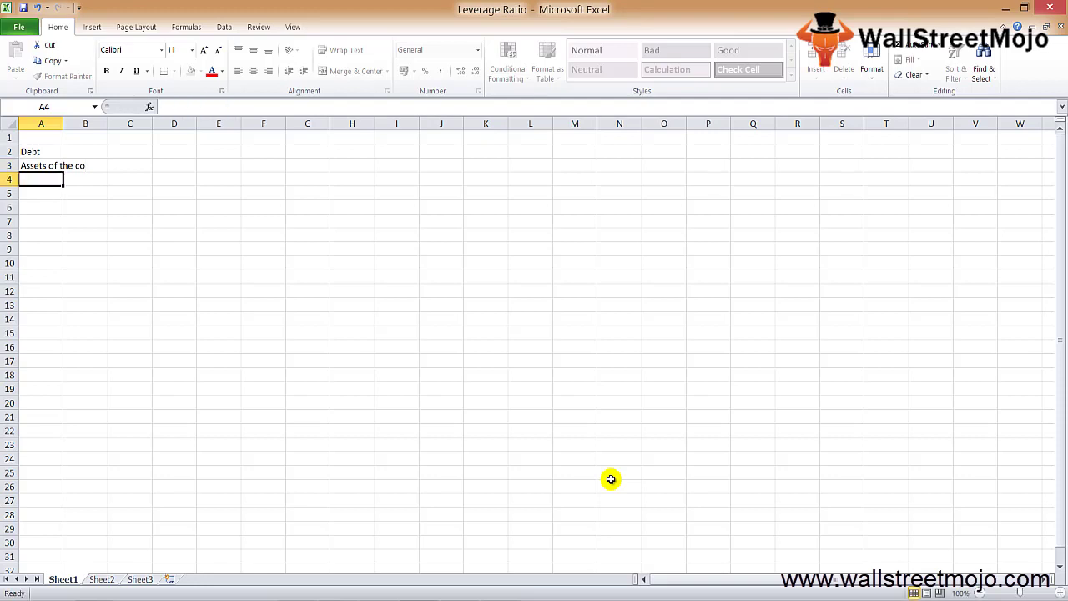
text(Laons)
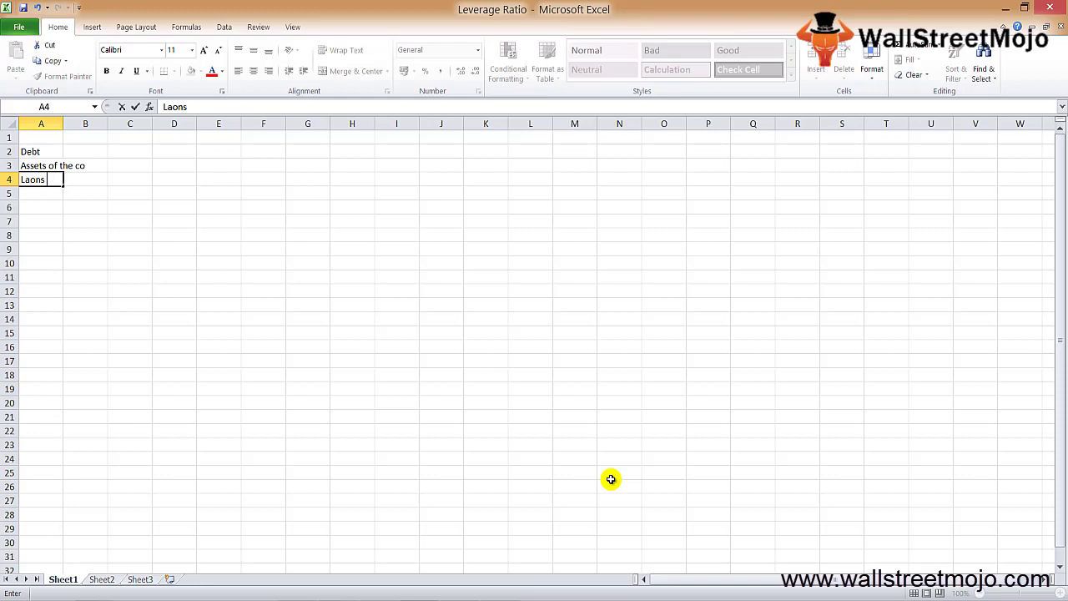
key(Return)
key(Up)
key(Delete)
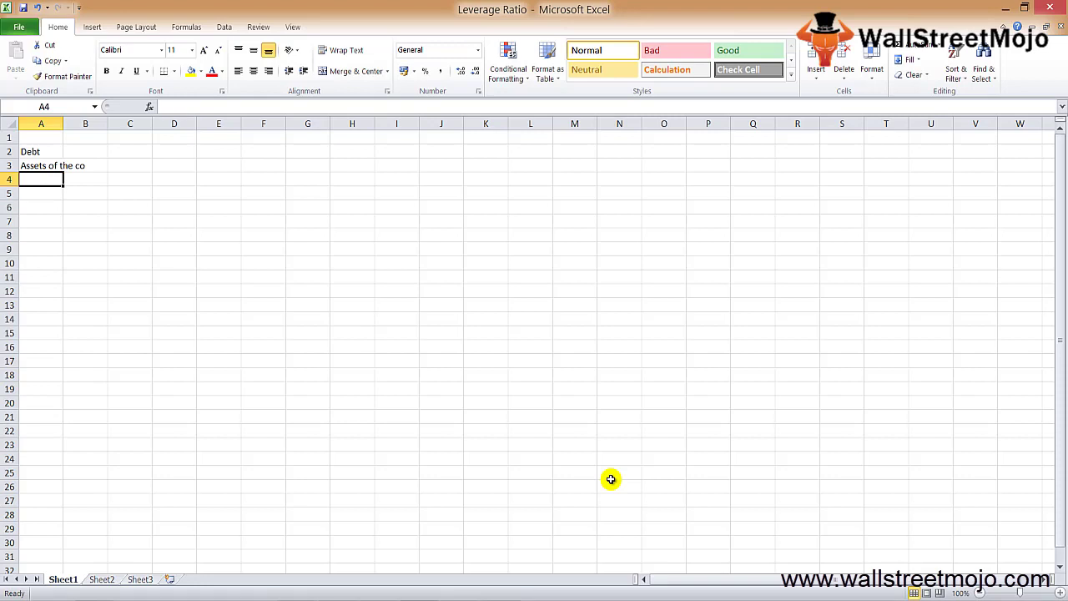
Enter the labels "Debt" in cell C5 and "Equity" in cell C6
key(Down)
key(Right)
key(Right)
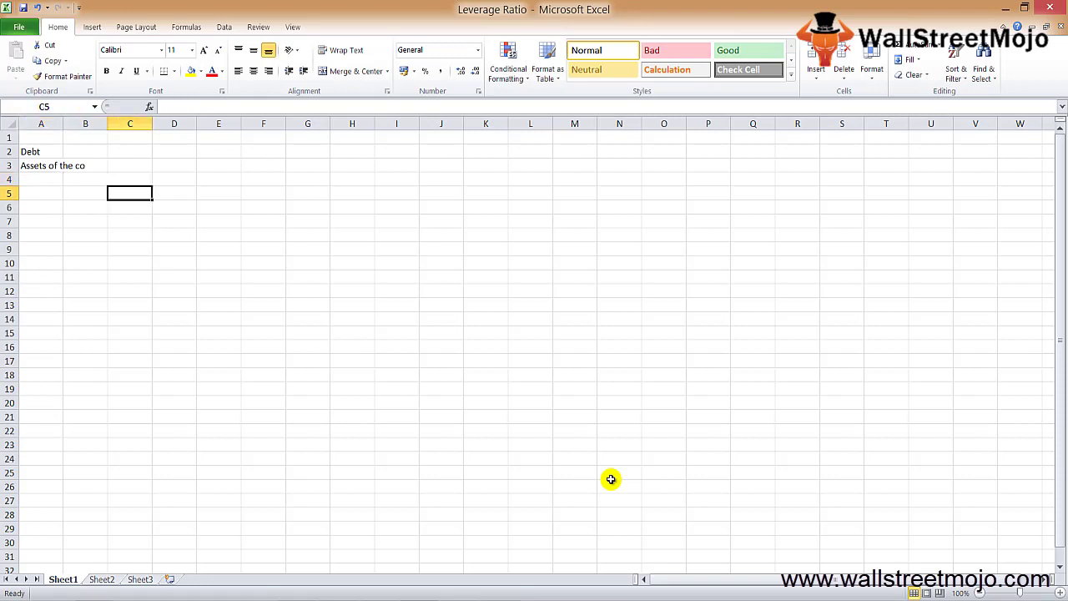
text(Debt)
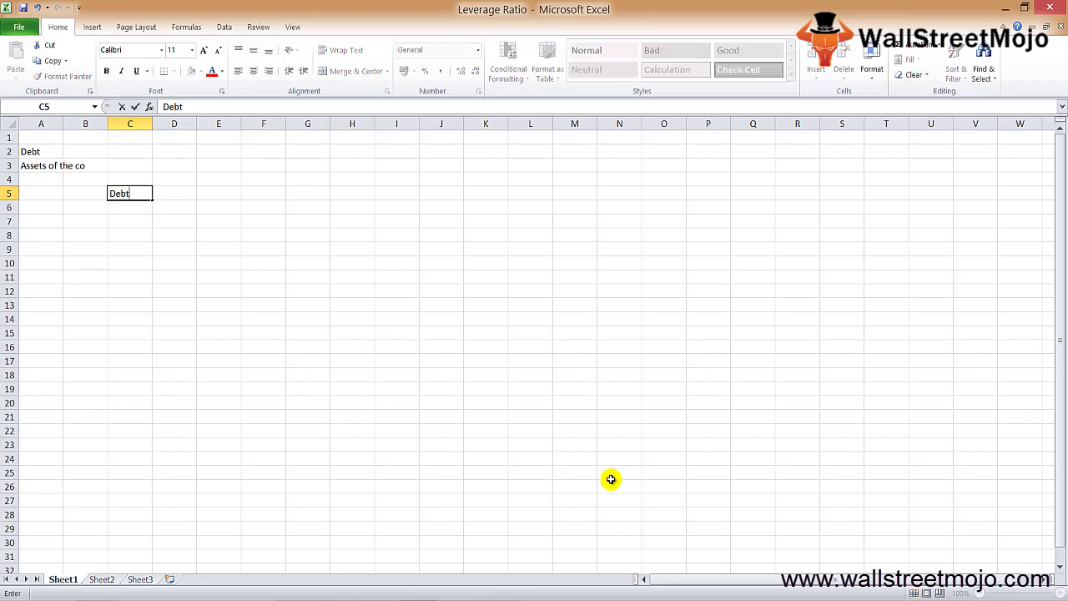
key(Return)
text(E)
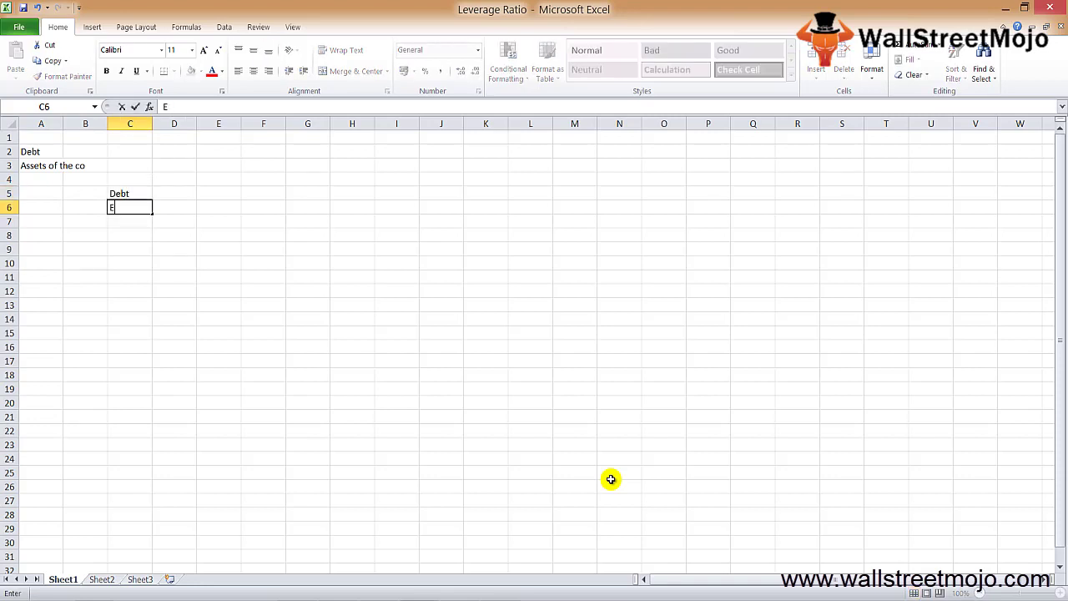
text(quity)
key(Return)
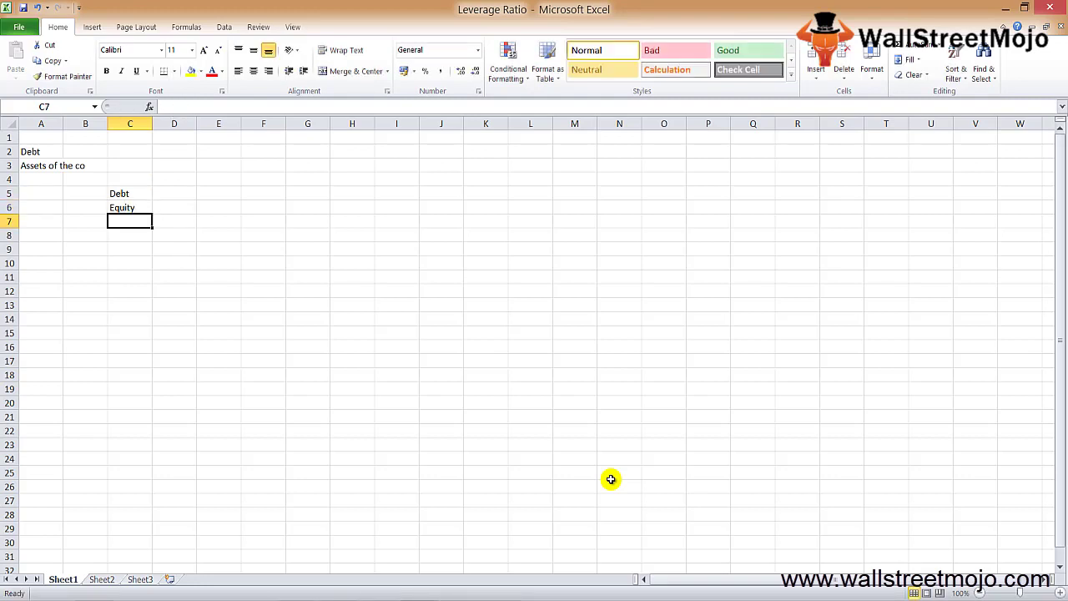
Enter 32% in cell D5 as the Debt share
key(Up)
key(Up)
key(Right)
text(3)
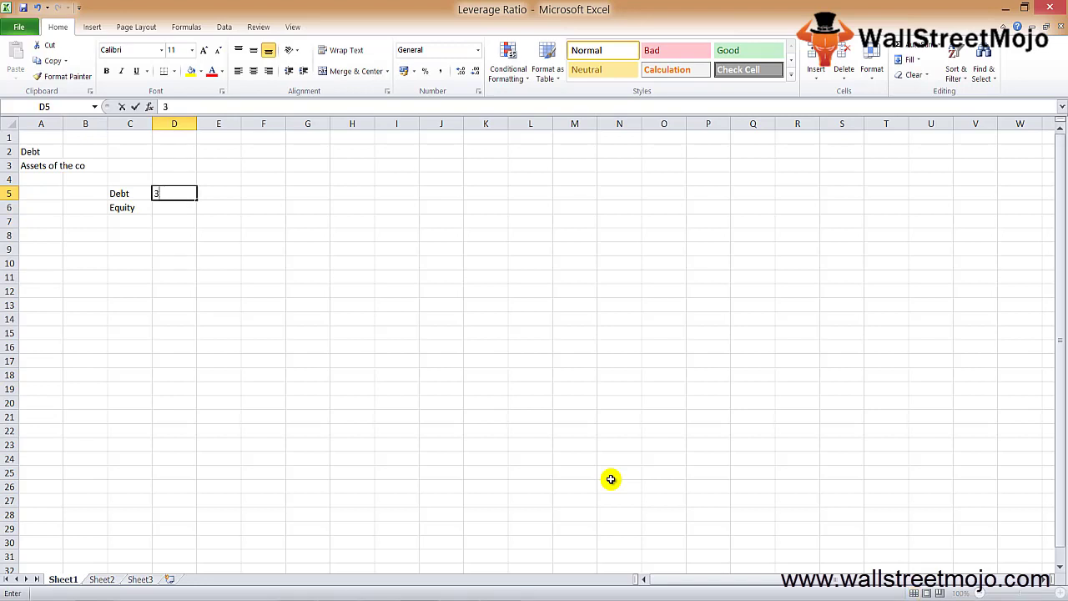
text(2%)
key(Return)
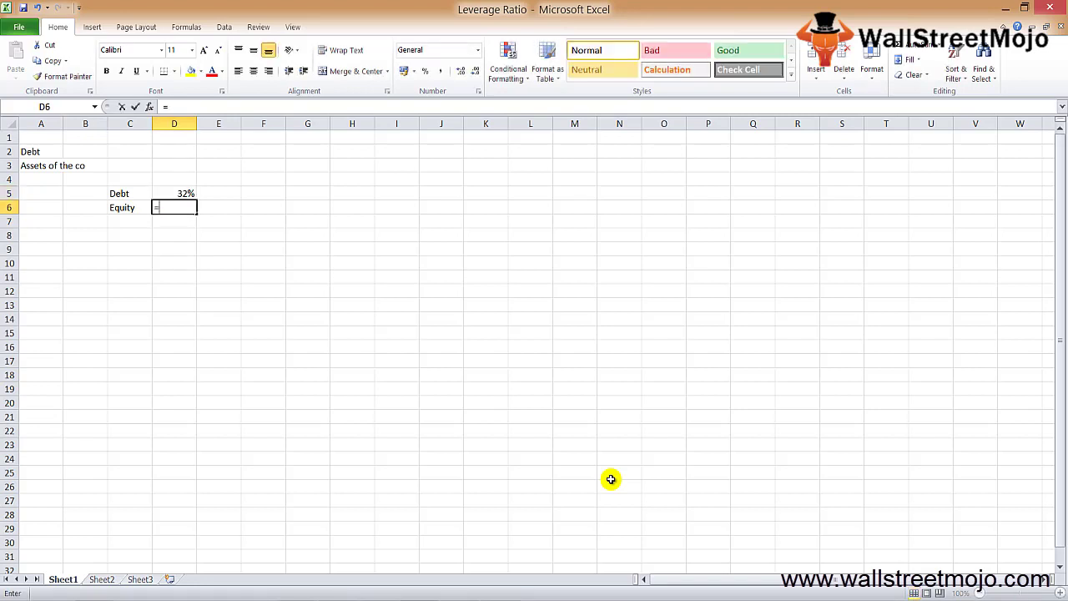
Calculate the Equity share in cell D6 with the formula =1-D5
text(=2)
key(BackSpace)
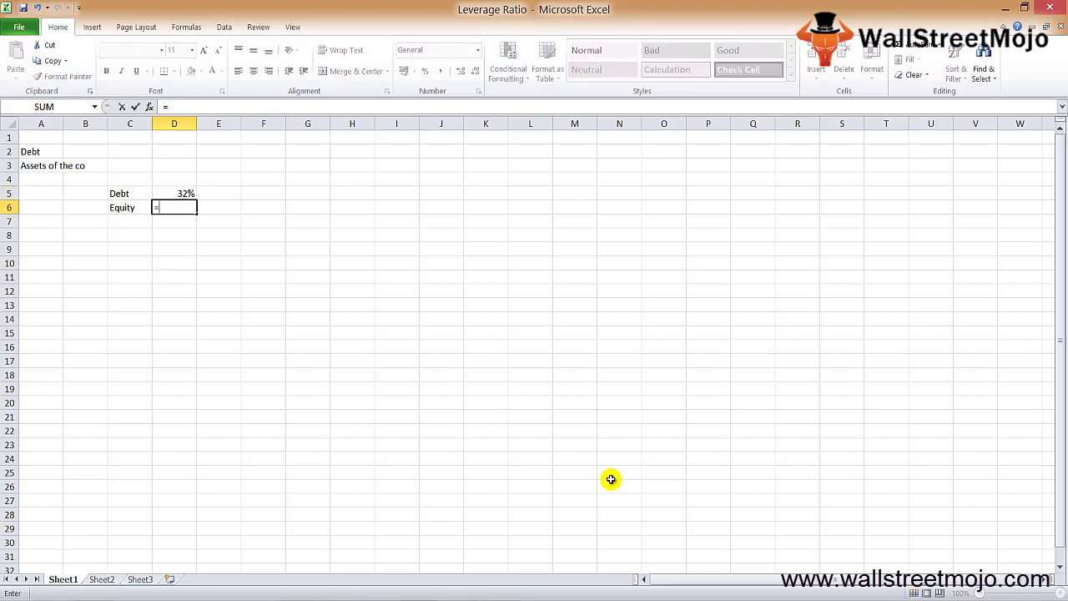
text(1-D5)
key(Return)
key(Up)
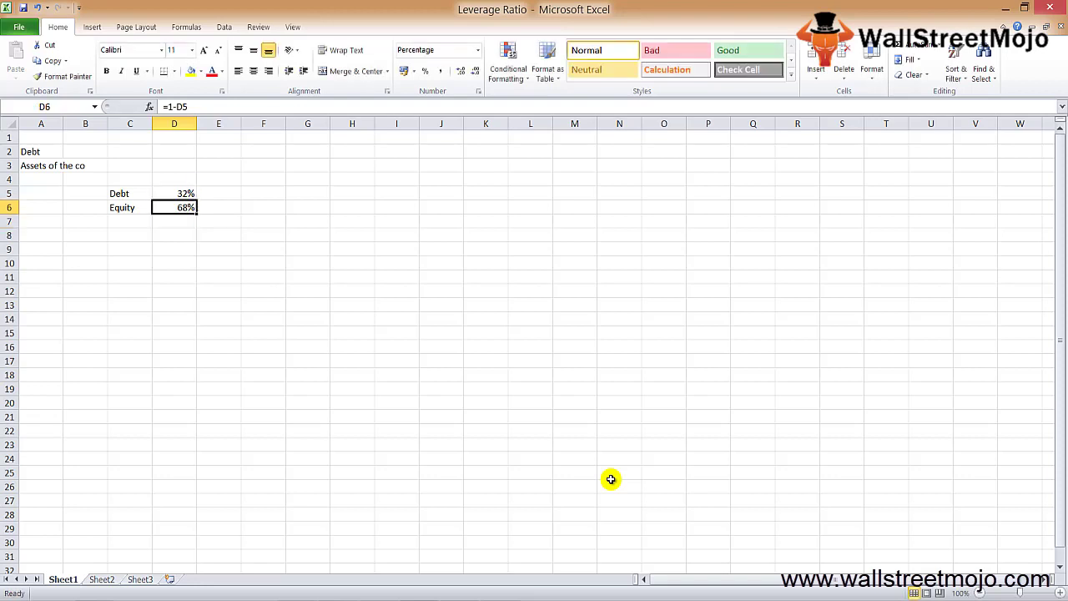
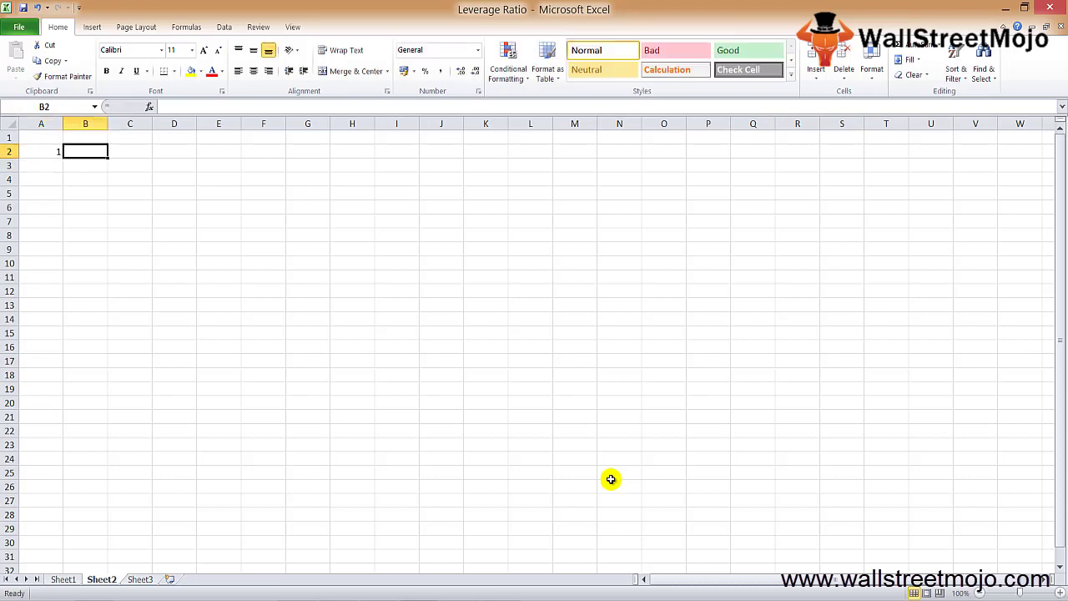
Enter the heading "Debt Equity Ratio" in cell B2 of Sheet2
text(Debt Equi)
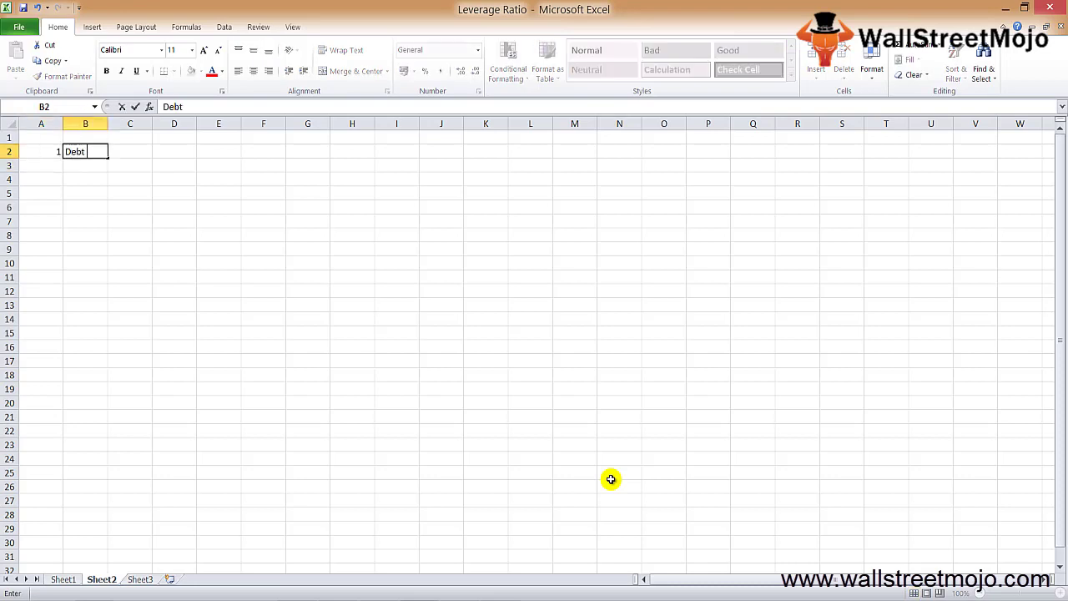
text(ty Ratio)
key(Return)
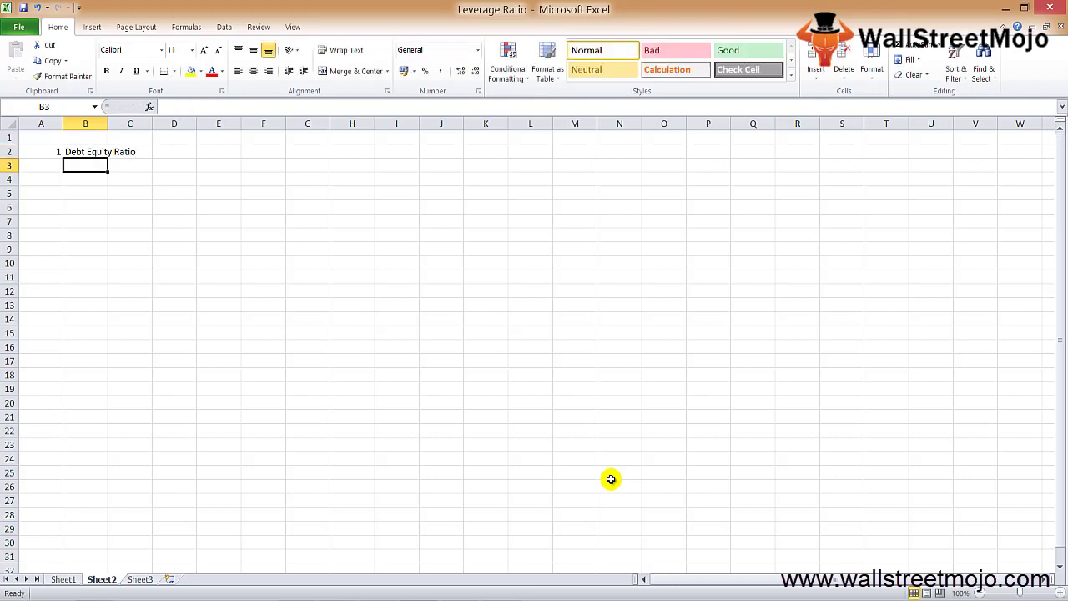
Autofit column B's width to the Debt Equity Ratio heading
key(Down)
key(Up)
key(Up)
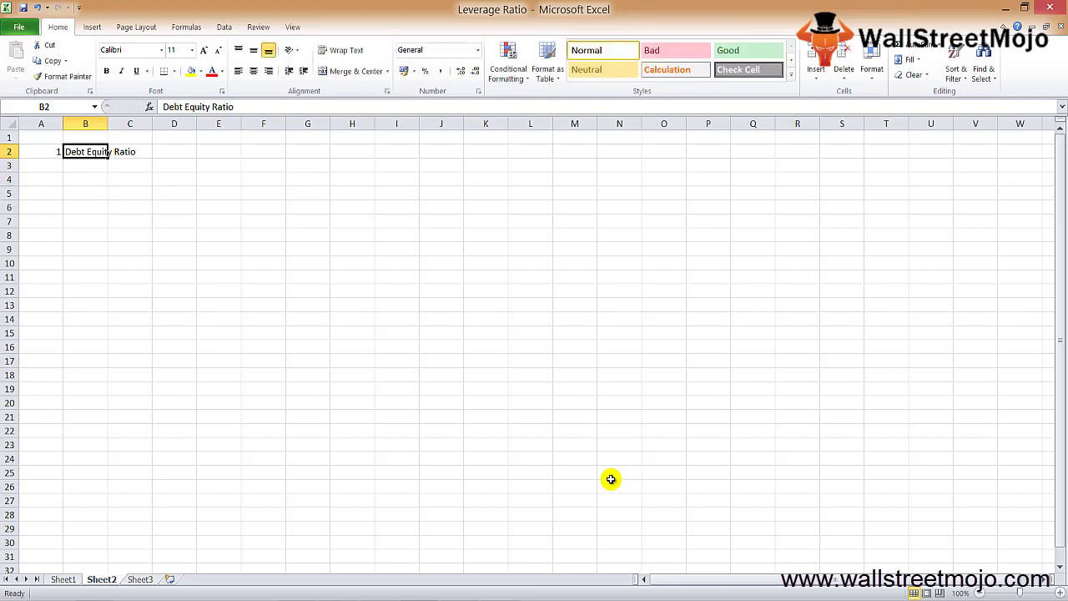
key(alt+h)
key(o)
key(i)
Enter the ratio component labels "Total Debt" in cell B5 and "Total Equity" in cell B6
key(Right)
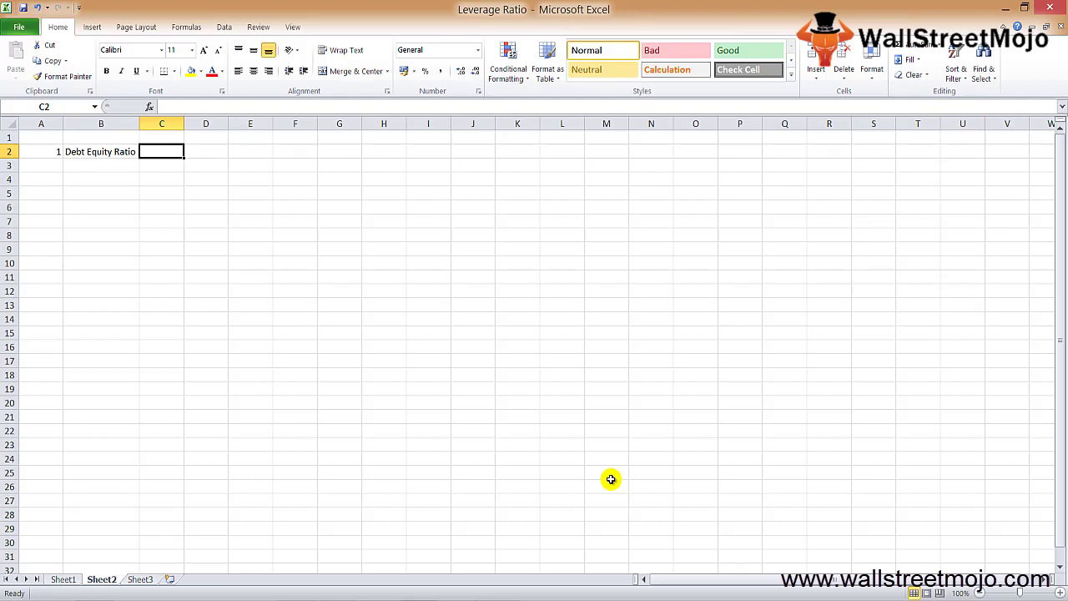
key(Down)
key(Down)
key(Down)
key(Left)
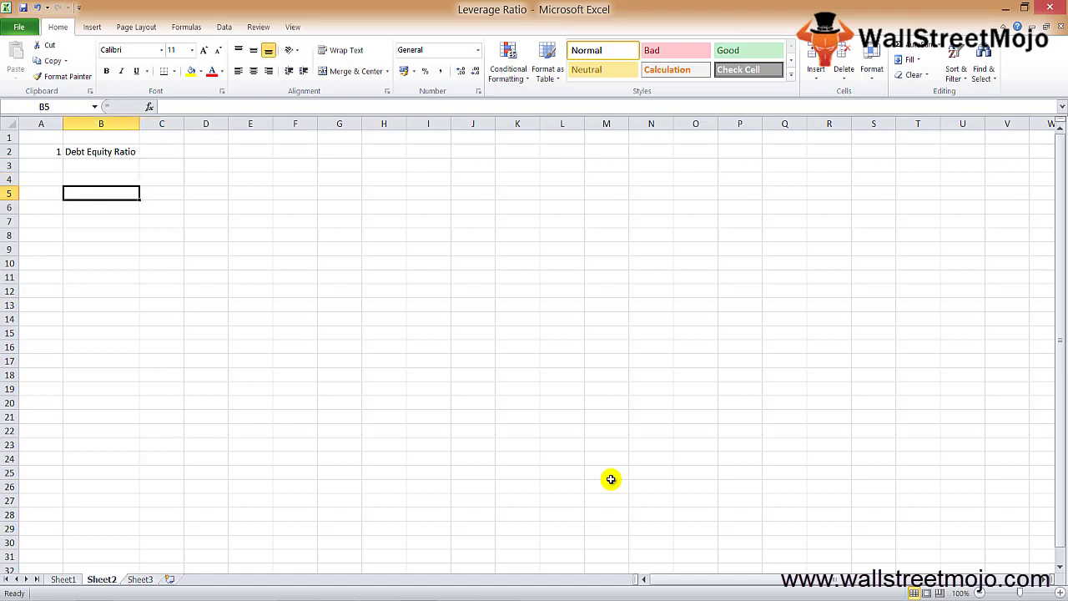
text(Total De)
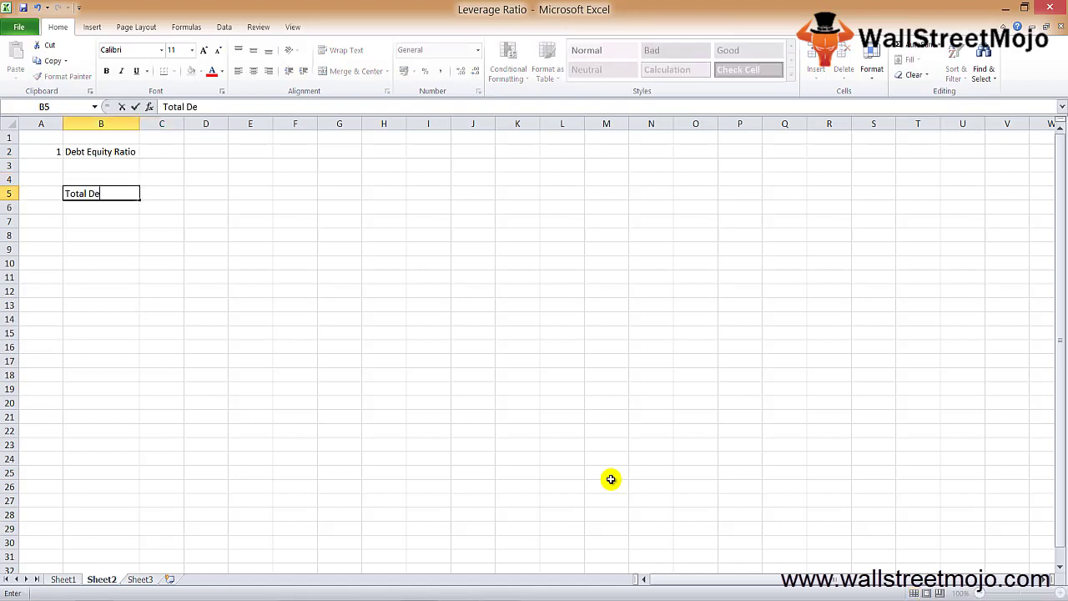
text(bt)
key(Return)
text(Total Equity)
key(Return)
Review the Debt Equity Ratio heading in B2 and its Total Debt and Total Equity components in B5:B6
key(Up)
key(Up)
key(Up)
key(Up)
key(Up)
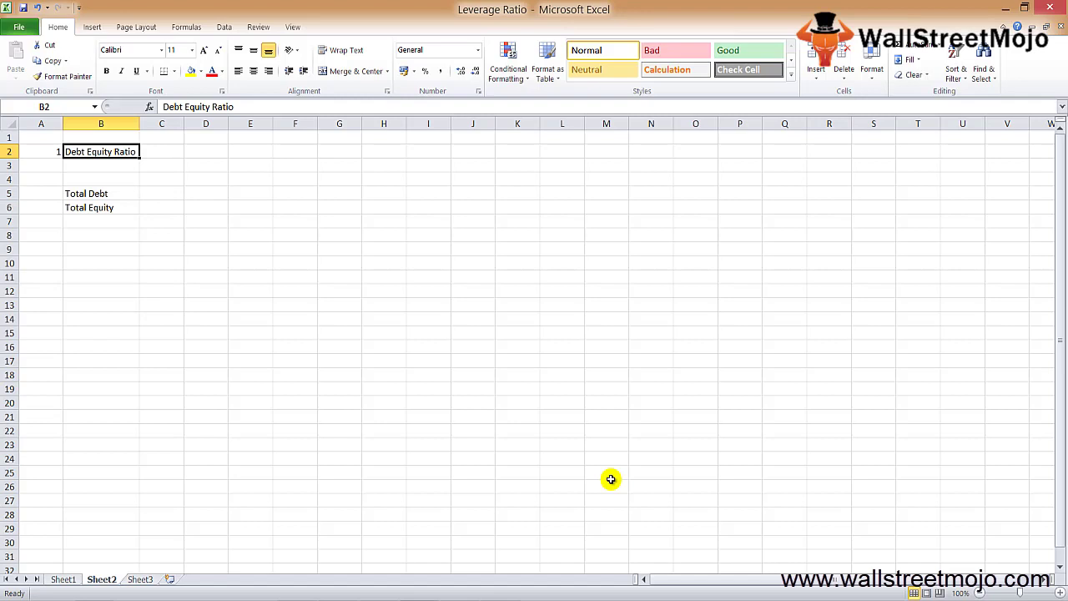
key(Down)
key(Down)
key(Down)
key(shift+Down)
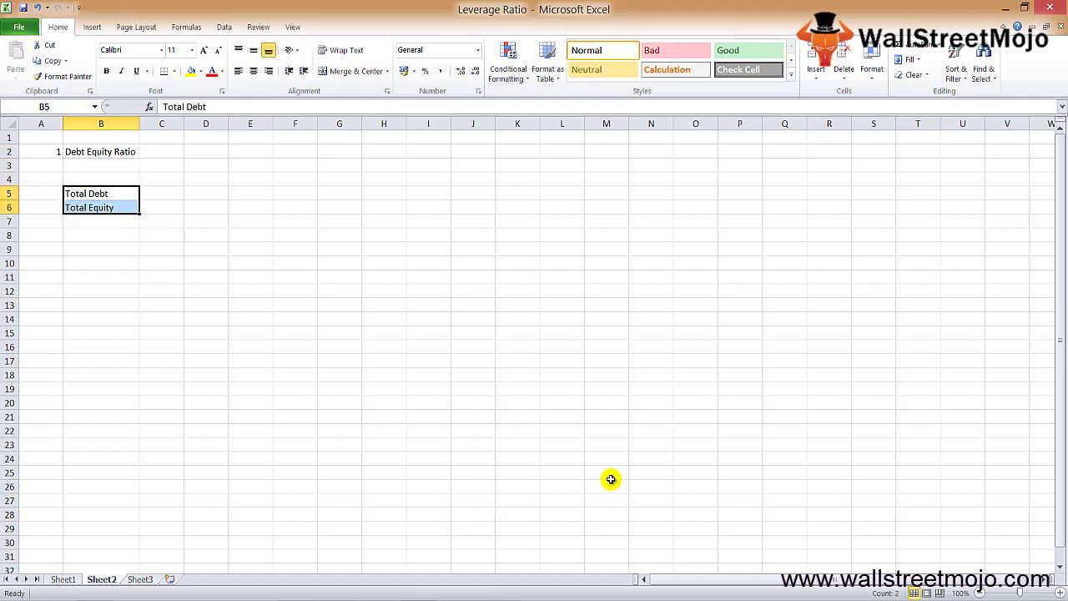
Enter the abbreviation "D & E" in cell C5, beside the Total Debt label
key(Right)
text(Debt)
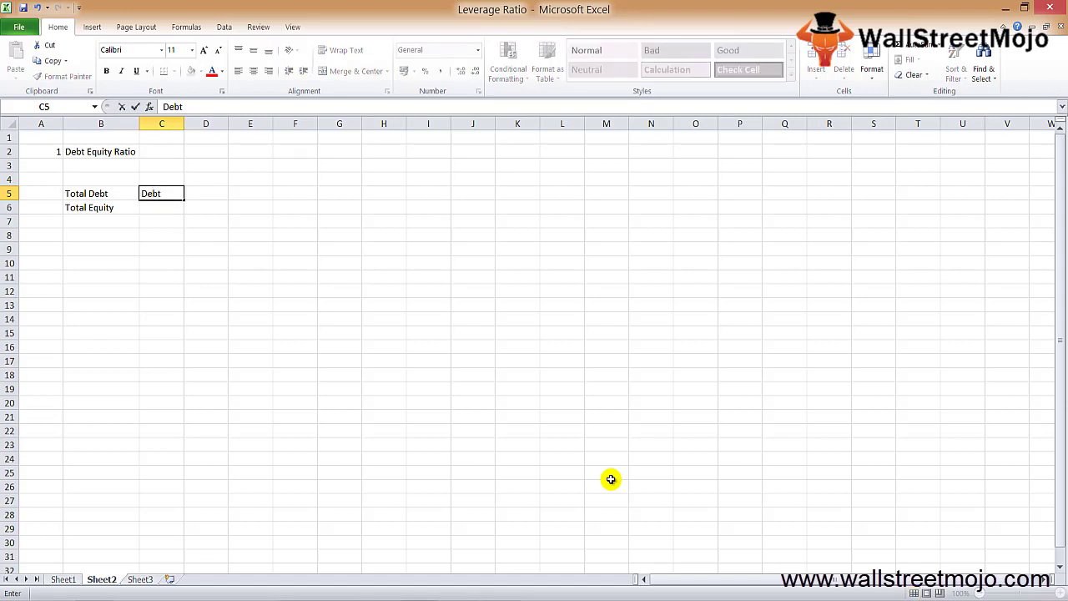
key(BackSpace)
key(BackSpace)
key(BackSpace)
key(BackSpace)
text(D & E)
key(Return)
key(Up)
key(Left)
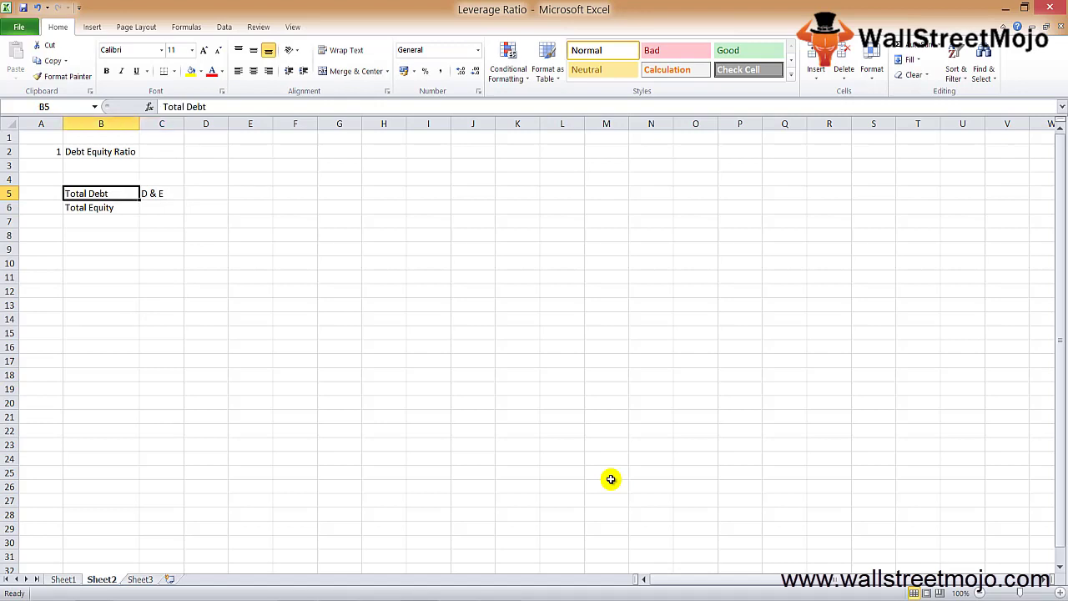
key(Down)
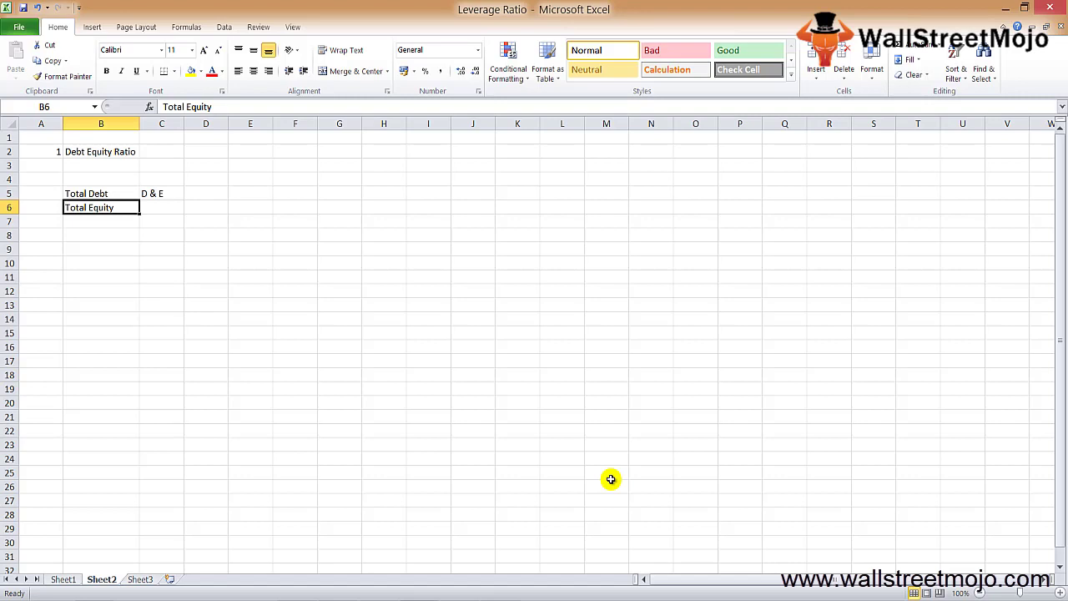
key(shift+space)
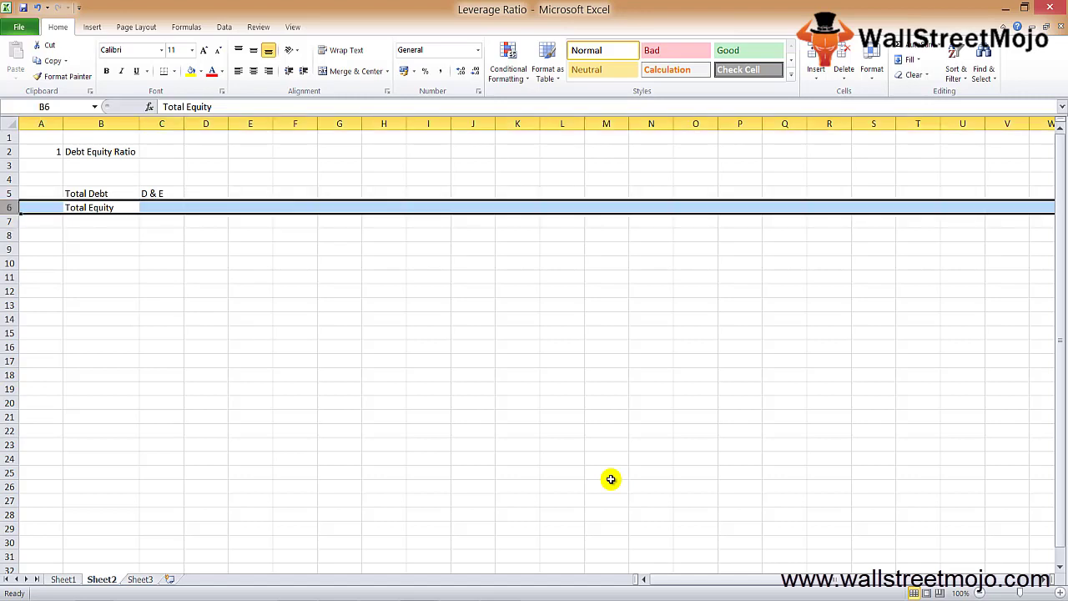
key(Up)
key(shift+space)
key(Down)
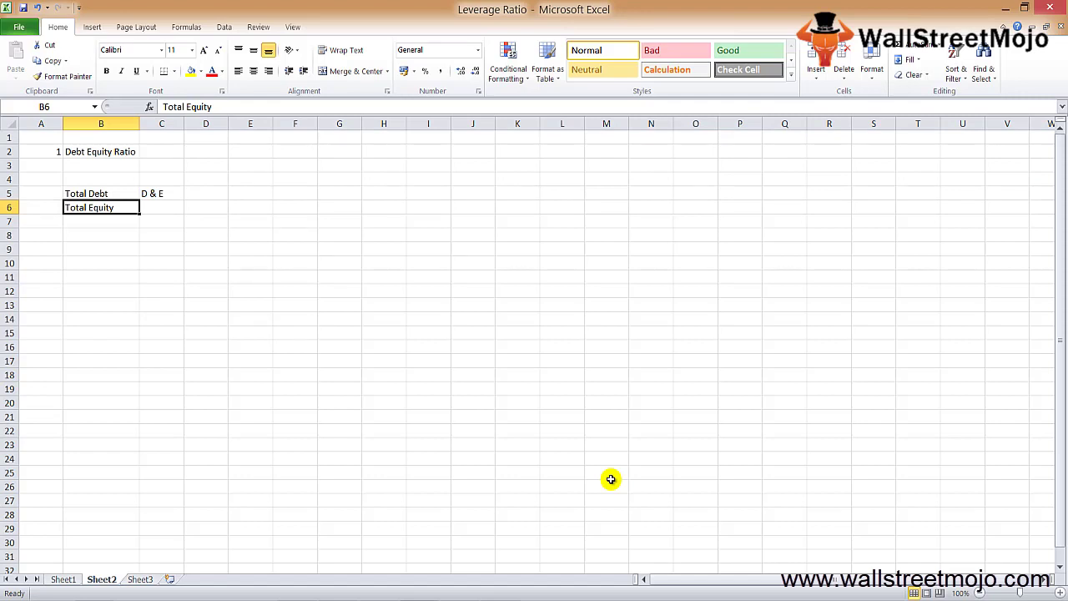
Enter the example company name "Zing" in cell B9
key(Down)
key(Down)
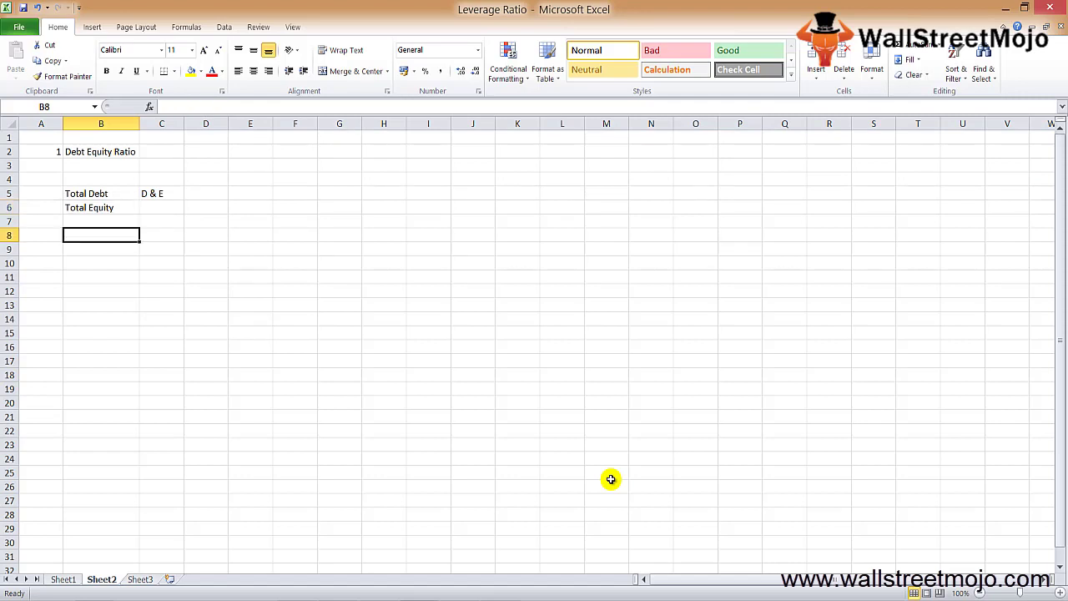
key(Down)
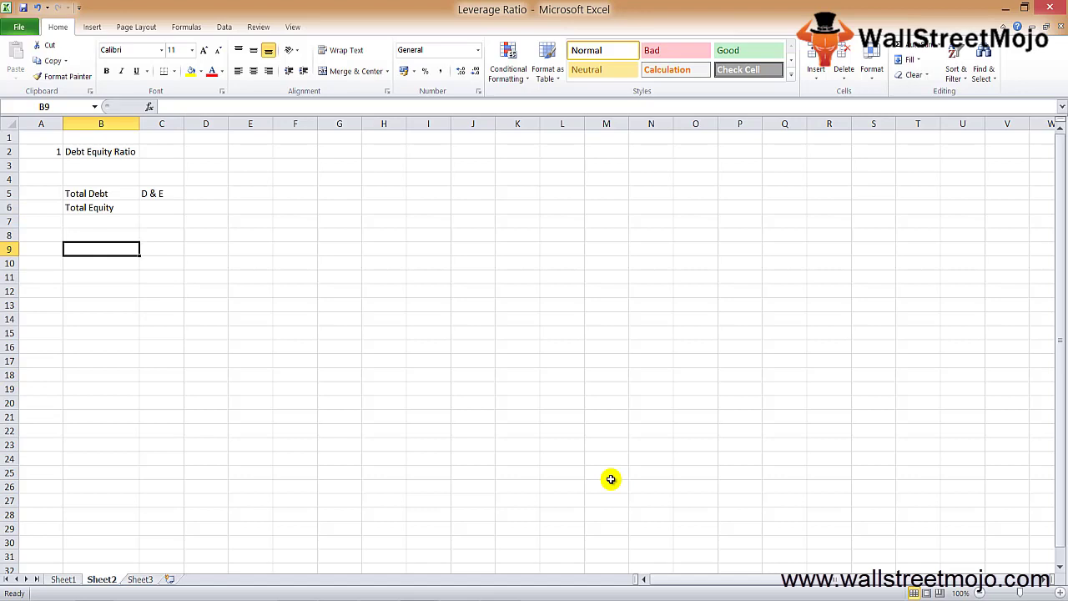
text(Zing)
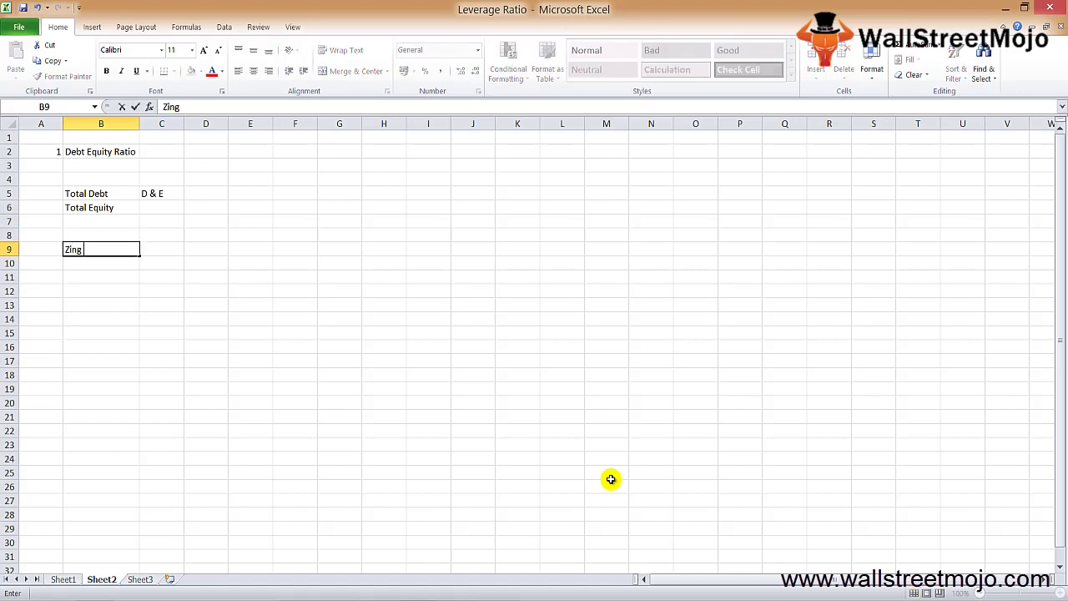
key(Return)
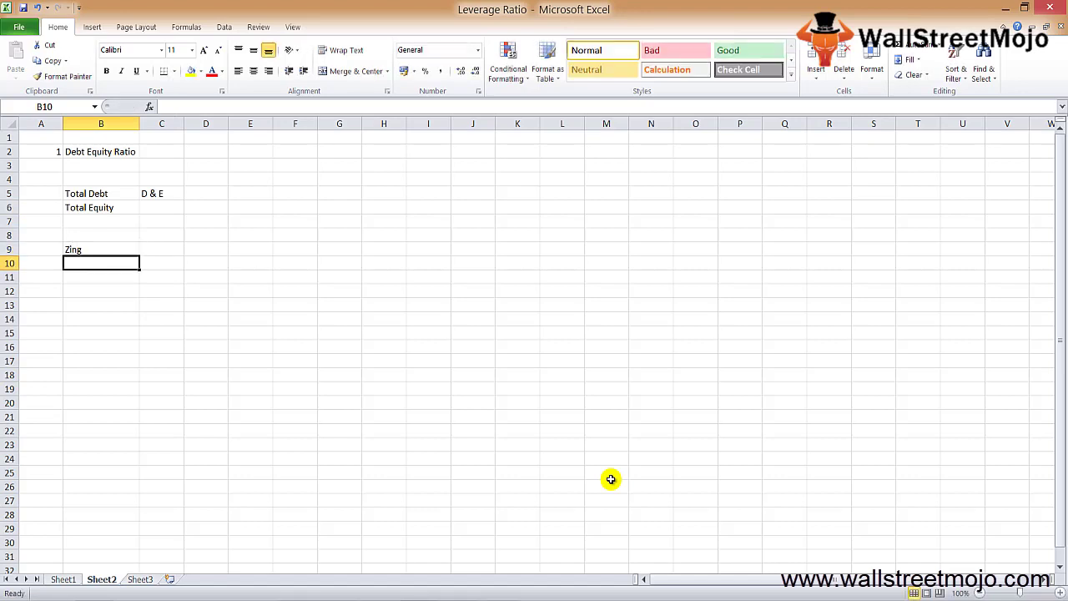
Enter the company's figures below its name: Equity 300000 in B10:C10 and Debt 60000 in B11:C11
text(Equity)
key(Tab)
text(300000)
key(Return)
key(Left)
text(Debt)
key(Return)
key(Up)
key(Right)
text(60000)
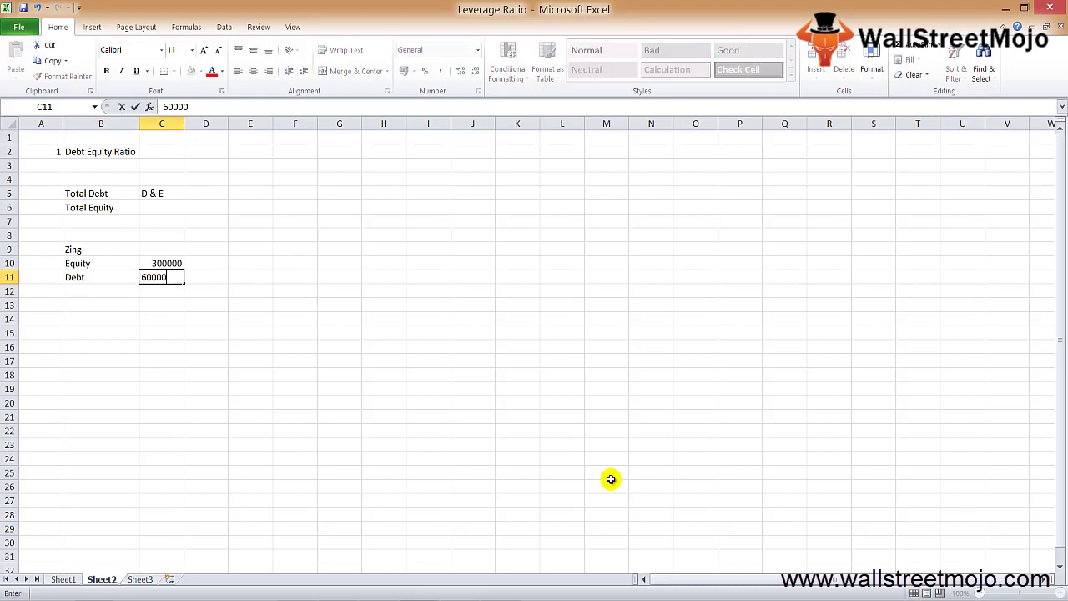
key(Return)
key(Up)
key(Left)
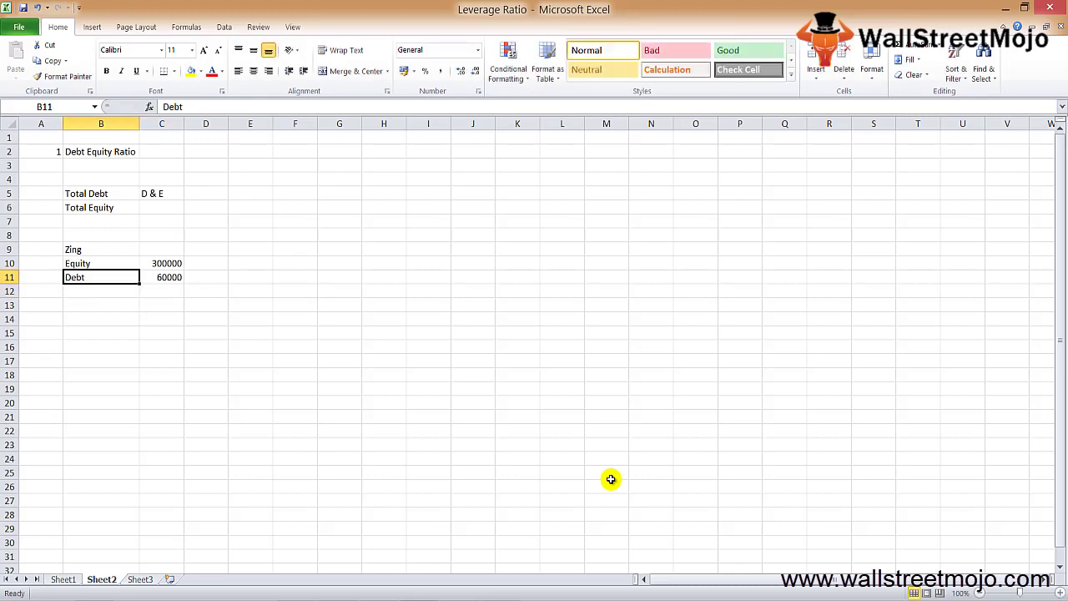
key(Down)
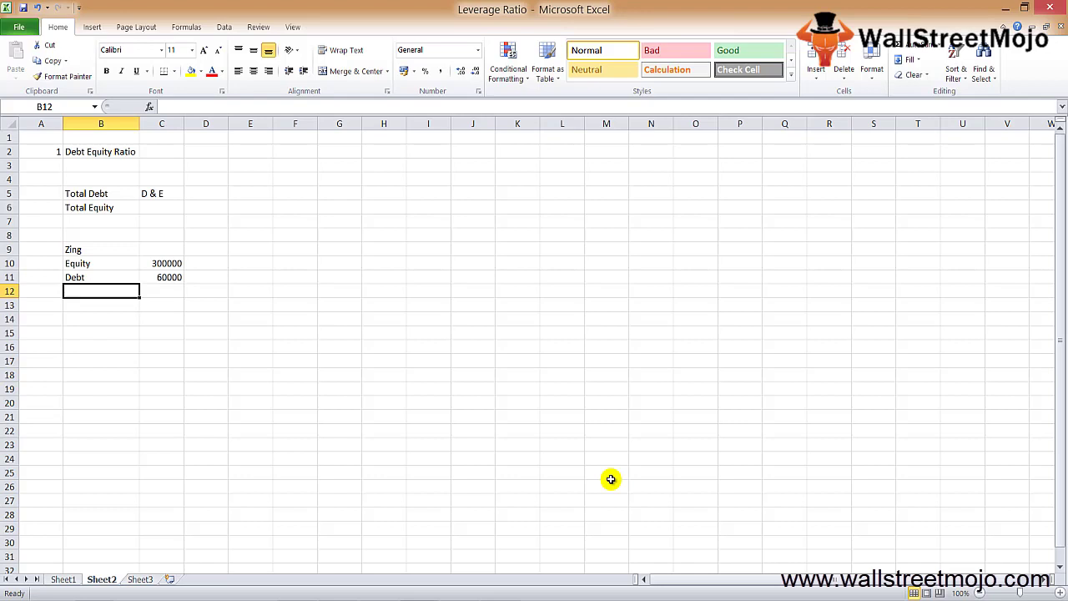
Replace the content of C5 beside Total Debt with a reference to the company's debt in C11
key(Up)
key(Up)
key(Up)
key(Up)
key(Up)
key(Up)
key(Up)
key(Right)
key(Delete)
key(Down)
key(Up)
text(=)
key(Down)
key(Down)
key(Down)
key(Down)
key(Down)
key(Down)
key(Return)
Link Total Equity in C6 to the company's equity with the formula =C10
text(=)
key(Down)
key(Down)
key(Down)
key(Down)
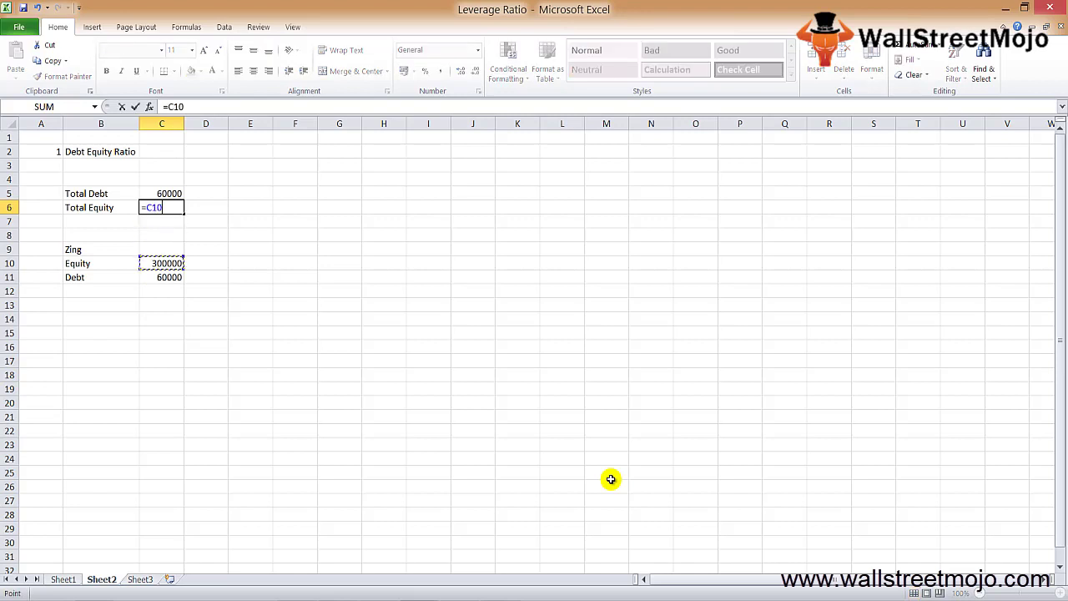
key(Return)
Calculate the debt-to-equity ratio in D5 with the formula =C5/C6
key(Up)
key(Up)
key(Right)
text(=)
key(Left)
text(/C5)
key(Down)
key(ctrl+Return)
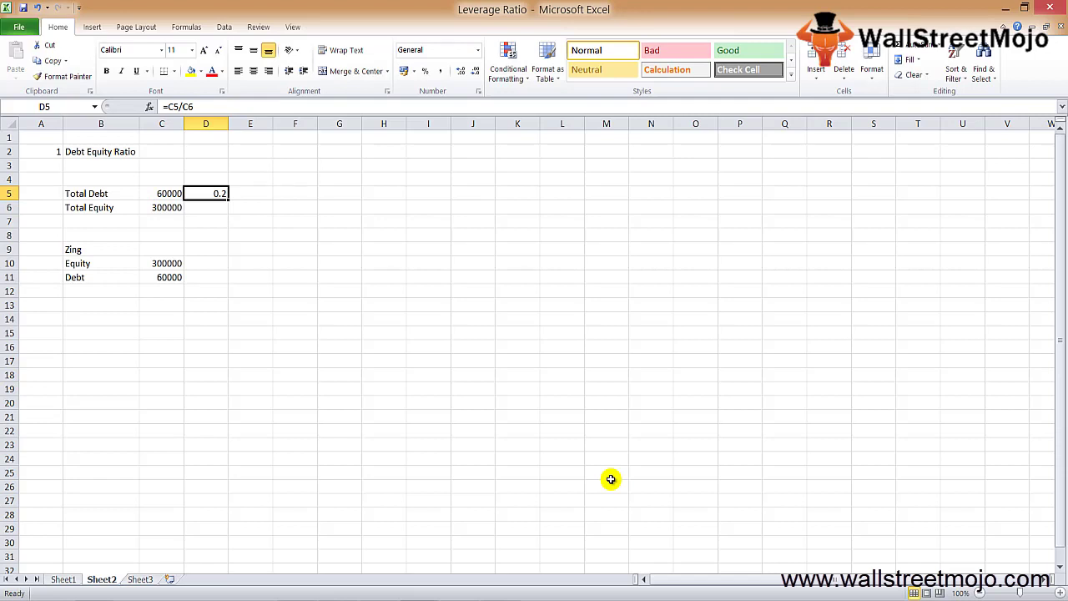
Enter the note "Cash flow" in cell E5, beside the calculated ratio
key(Right)
text(Cash flow)
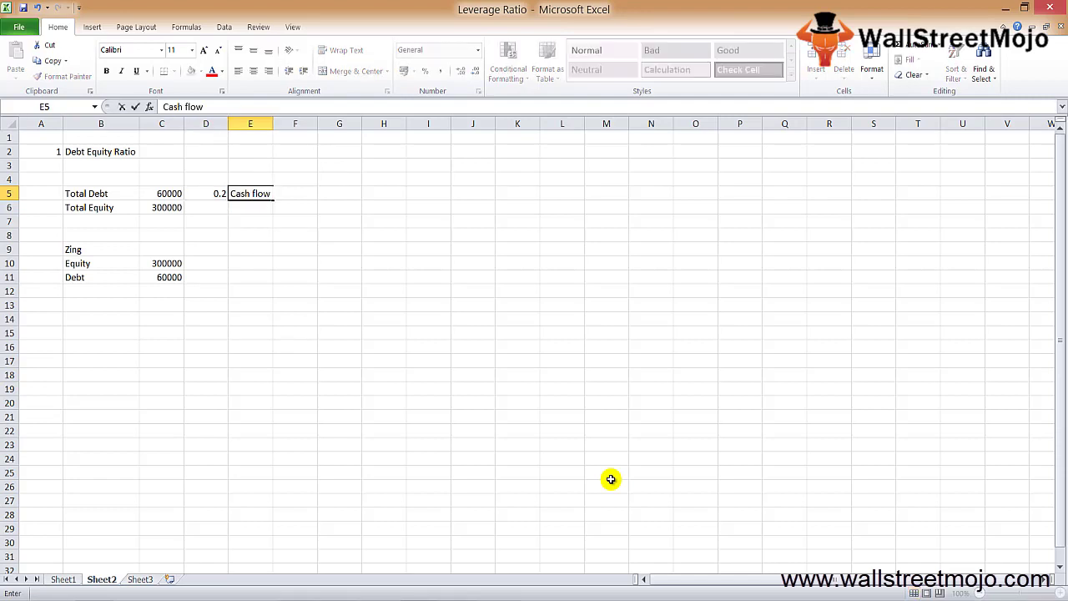
key(Return)
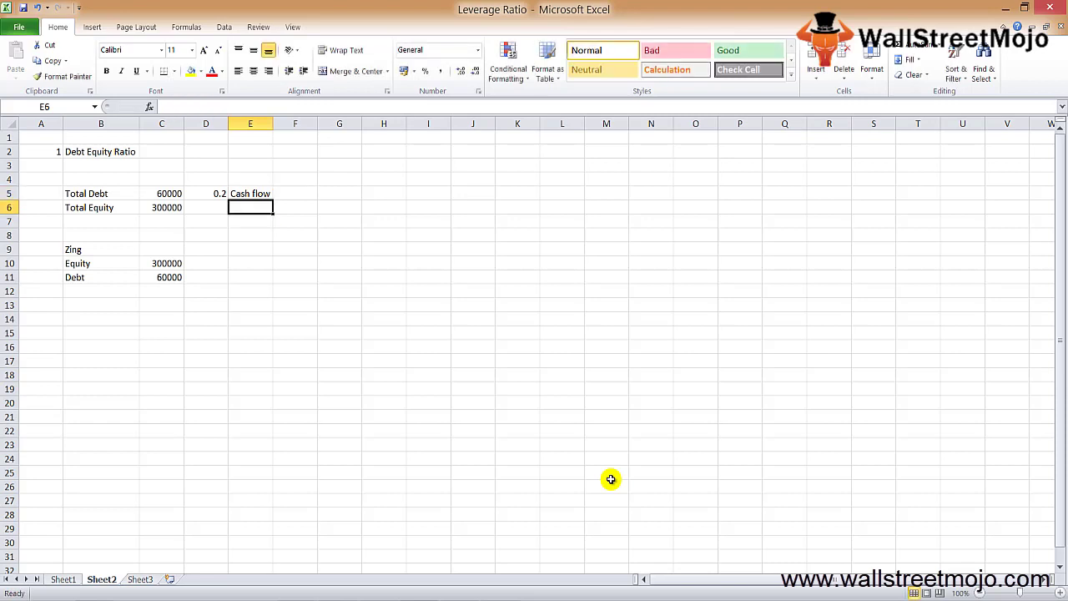
key(Up)
key(Left)
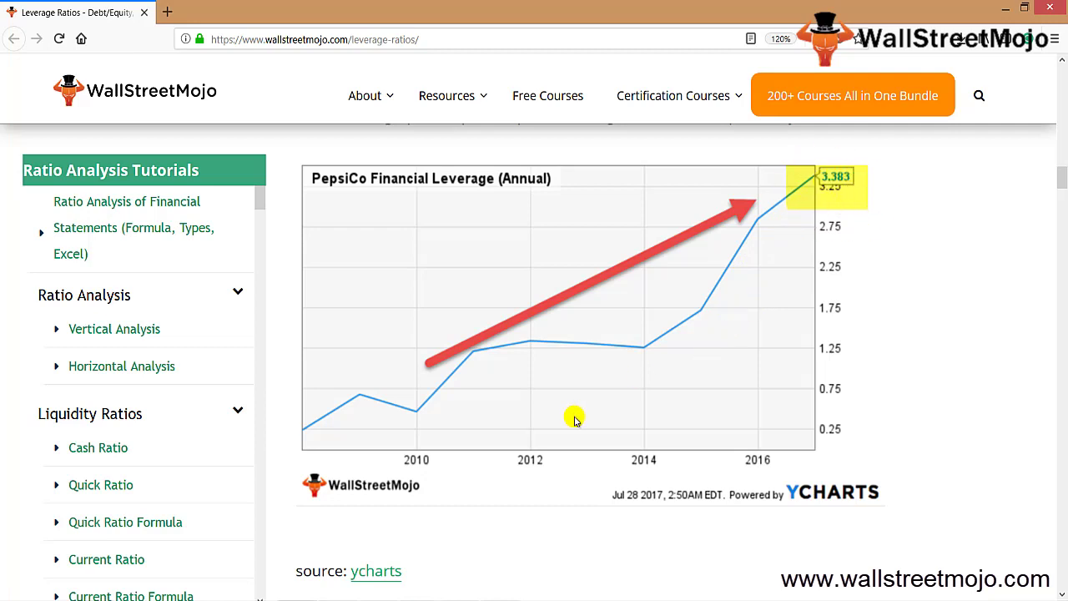
Switch back to the Excel workbook and add the second section heading: 2 in A14 and "Debt Capital Ratio" in B14
key(alt+Tab)
key(Down)
key(Down)
key(Down)
key(Down)
key(Down)
key(Down)
key(Down)
key(Down)
key(Down)
key(Left)
key(Left)
key(Left)
text(2)
key(Tab)
text(Debt Capital Ratio)
key(ctrl+Return)
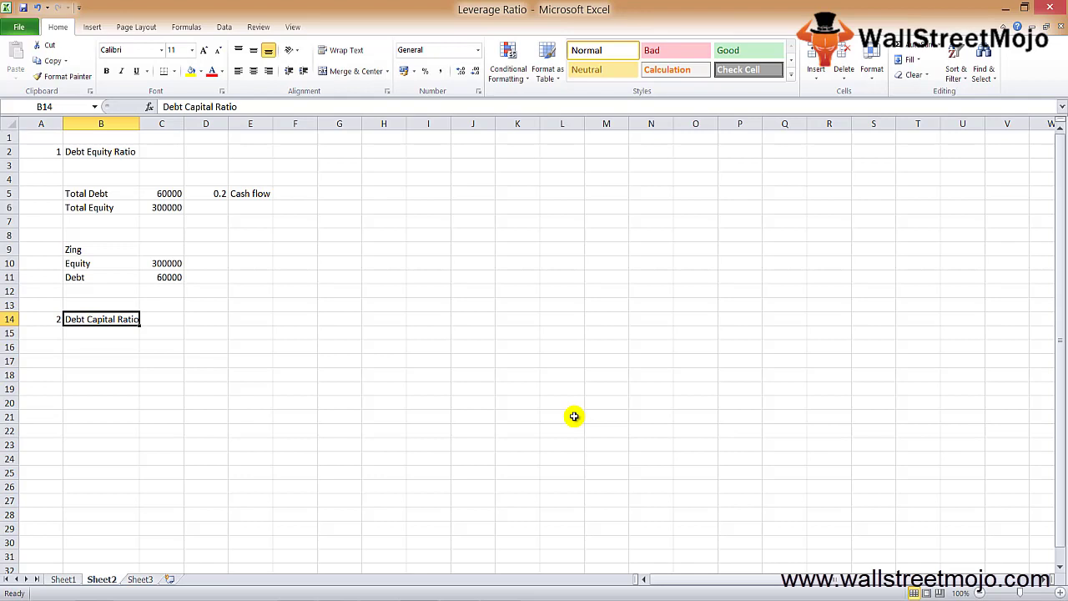
Look back over the Debt Equity Ratio section, from the new heading in row 14 up to B2
key(Right)
key(Up)
key(Left)
key(Up)
key(Up)
key(Up)
key(Up)
key(Up)
key(Up)
key(Up)
key(Up)
key(Up)
key(Up)
key(Up)
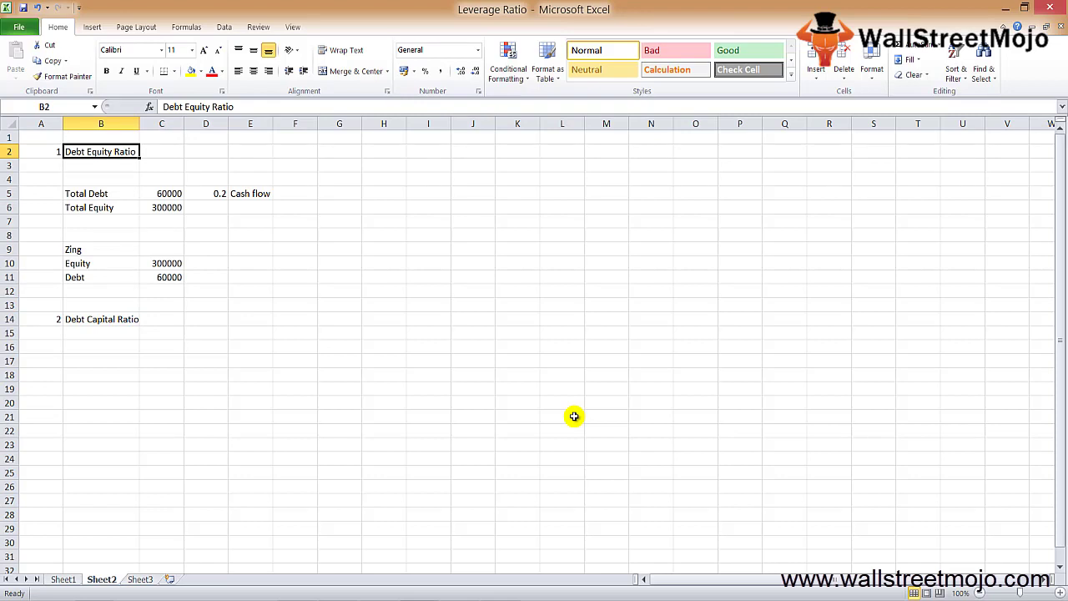
Enter the note "Cap stry" in B15, directly below the Debt Capital Ratio heading
key(Down)
key(Down)
key(Down)
key(Down)
key(Down)
key(Down)
key(Down)
key(Down)
key(Down)
key(Down)
key(Down)
key(Down)
key(Down)
key(Down)
key(Down)
key(Down)
key(Up)
key(Up)
key(Up)
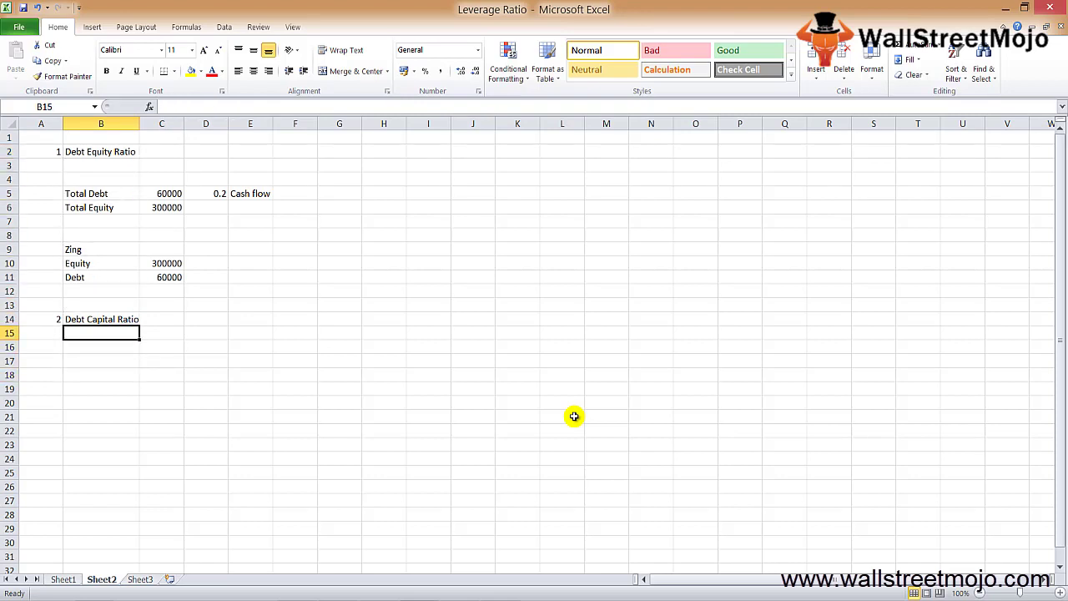
text(Ca)
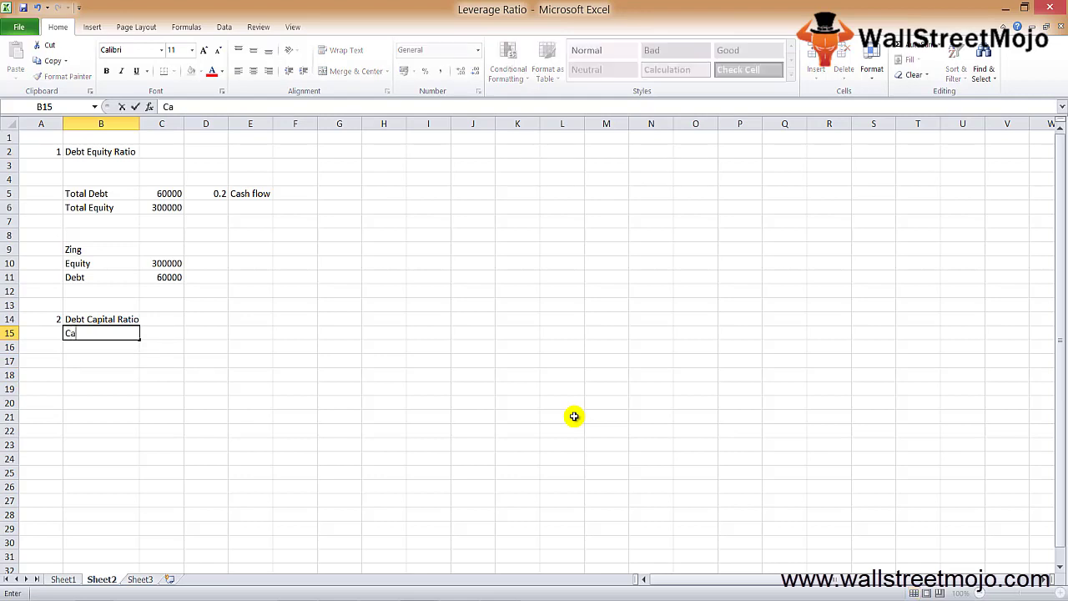
text(p stry)
key(Return)
Enter "Debt Capital Ratio" in B18 and the formula's numerator "Total debt" in C18
key(Down)
key(Down)
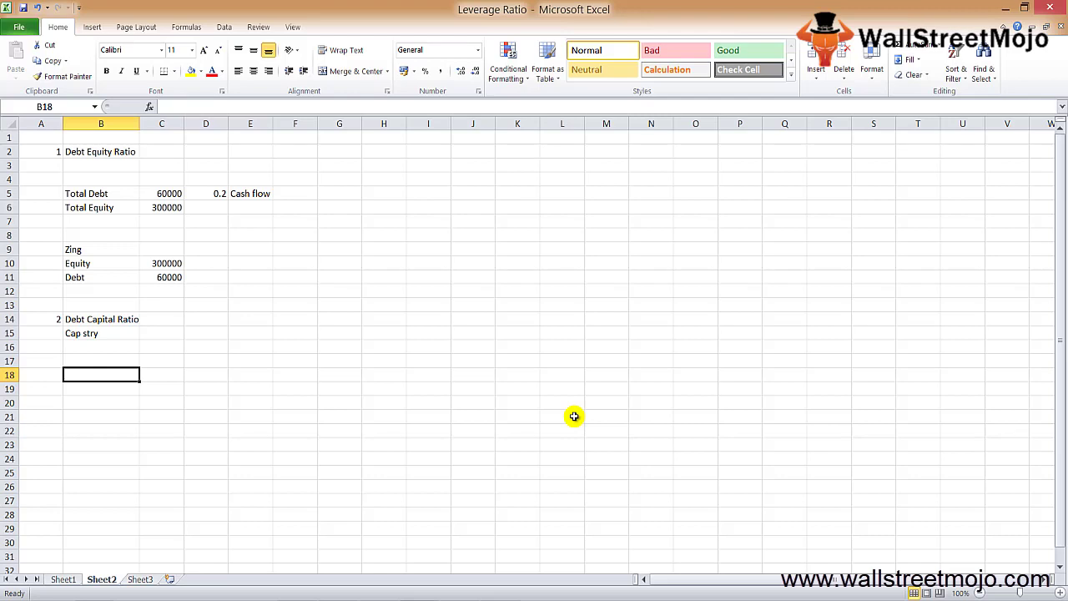
text(Debt )
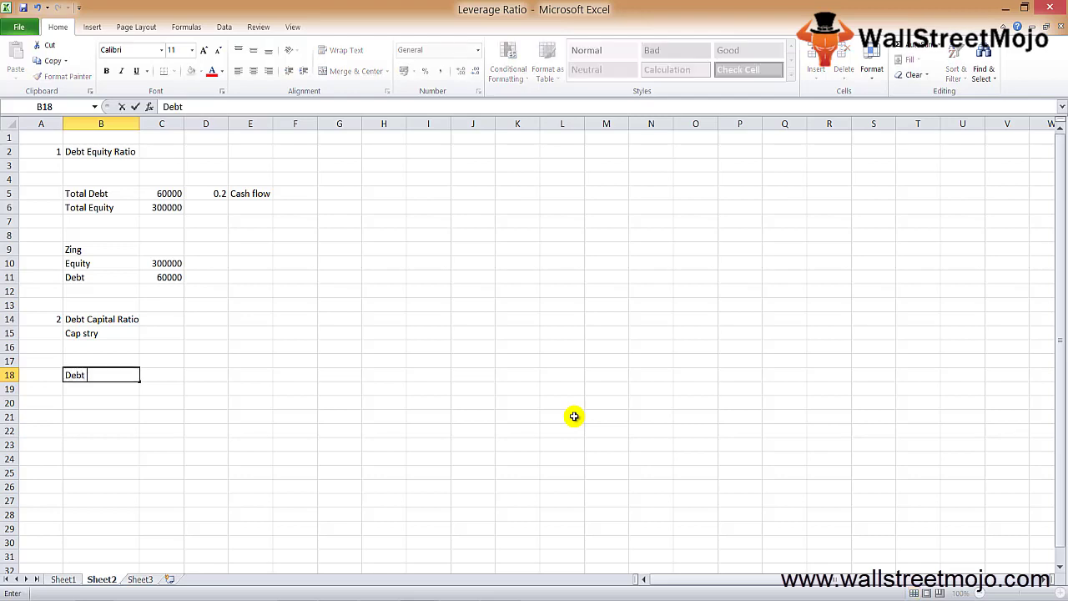
text(Capital Ratio)
key(Tab)
text(TOtal deb)
key(BackSpace)
key(BackSpace)
text(ebt)
key(Return)
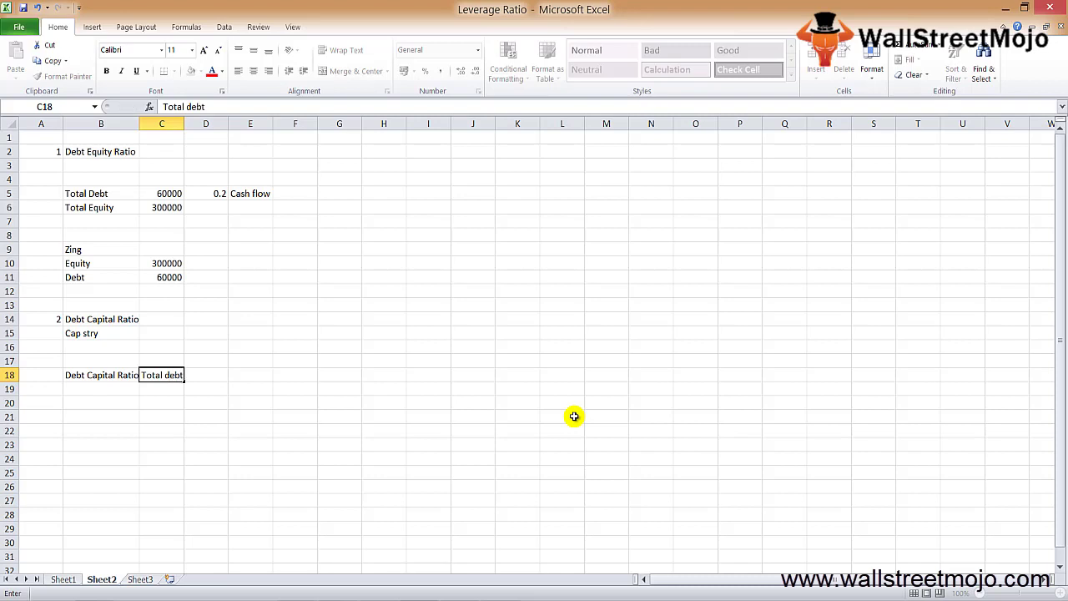
Enter the denominator "Total Debt + Total Equity" in cell C19
text(Total De)
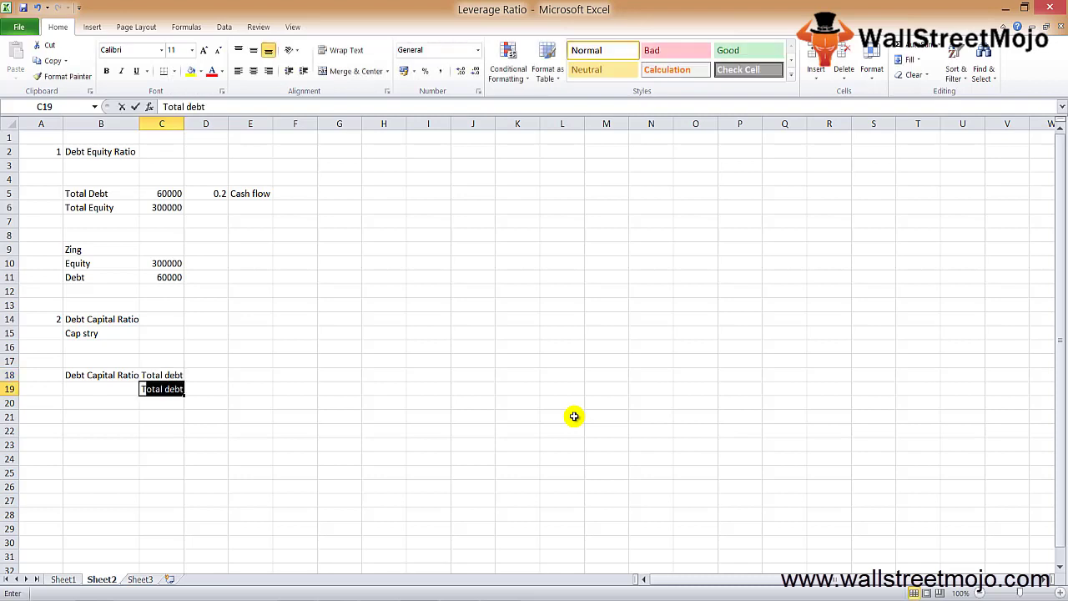
text(bt + )
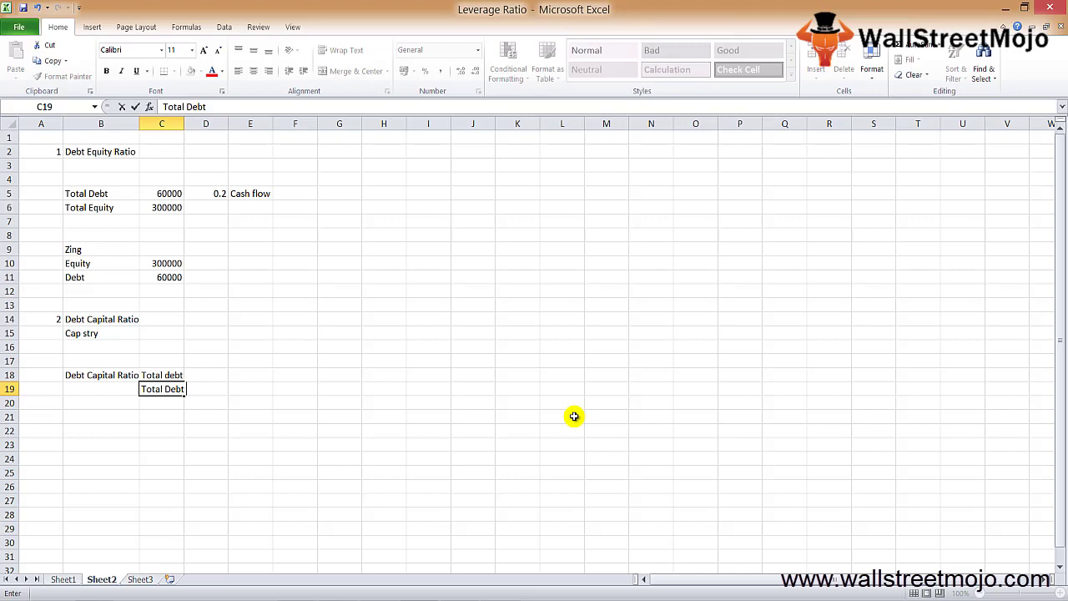
text(Total Equity)
key(Return)
key(Up)
key(Up)
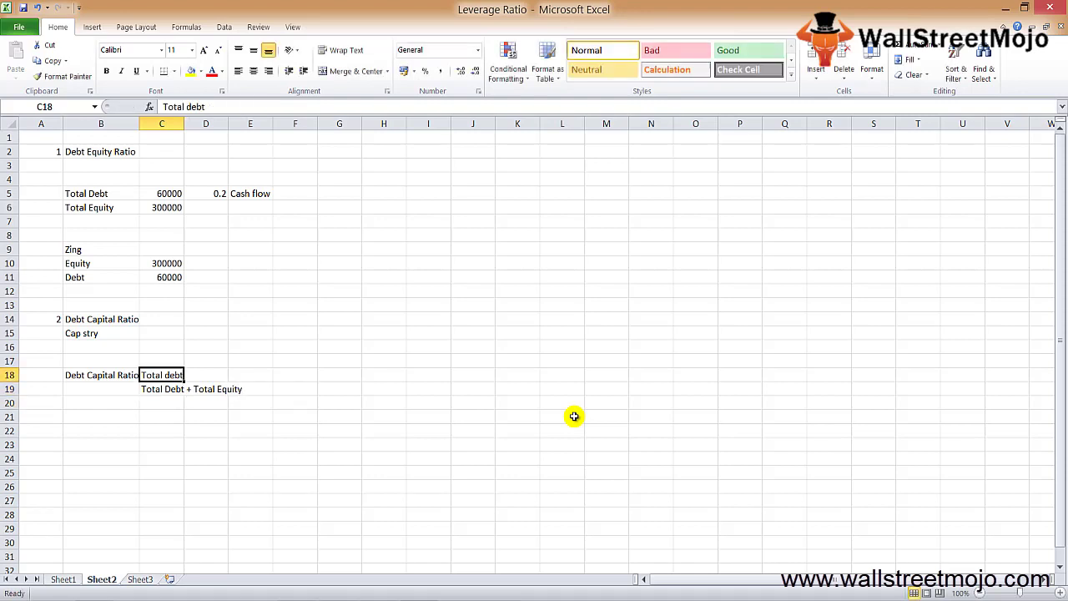
Enter the note "Risk" in cell E18, in the row of the ratio's numerator
key(Up)
key(Down)
key(Up)
key(Down)
key(Right)
key(Right)
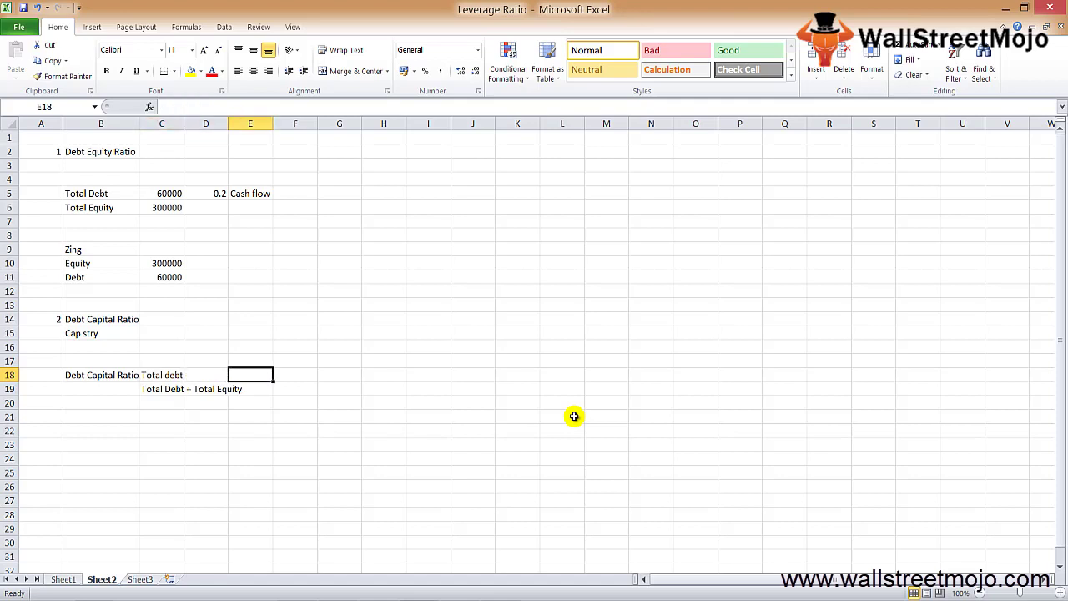
text(Risk)
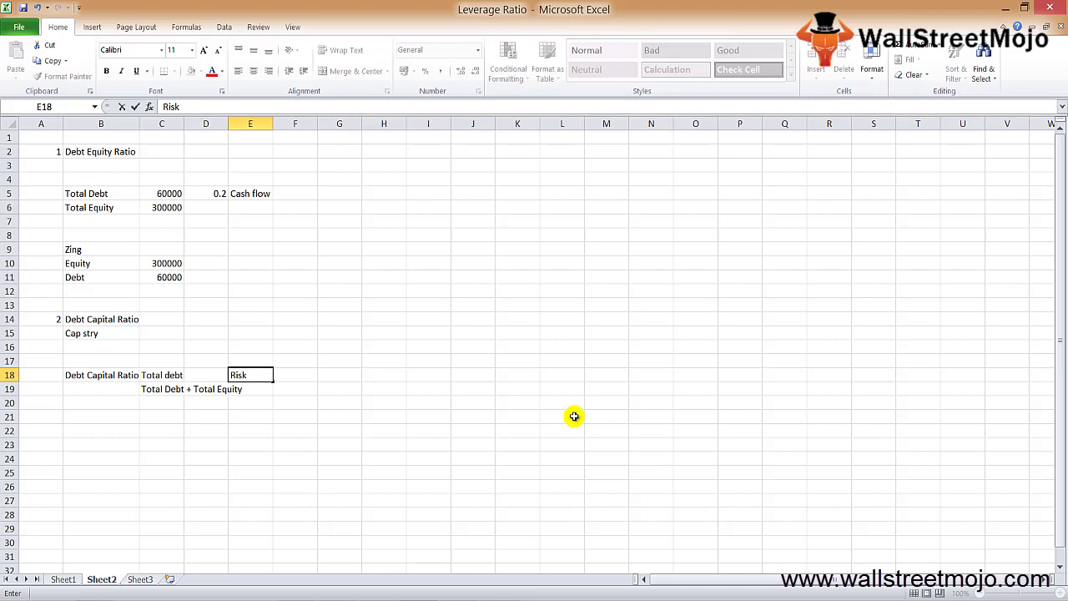
key(Return)
Enter the example's equity line below the ratio formula: "E" in C21 and 400000 in D21
key(Return)
key(Down)
key(Left)
key(Left)
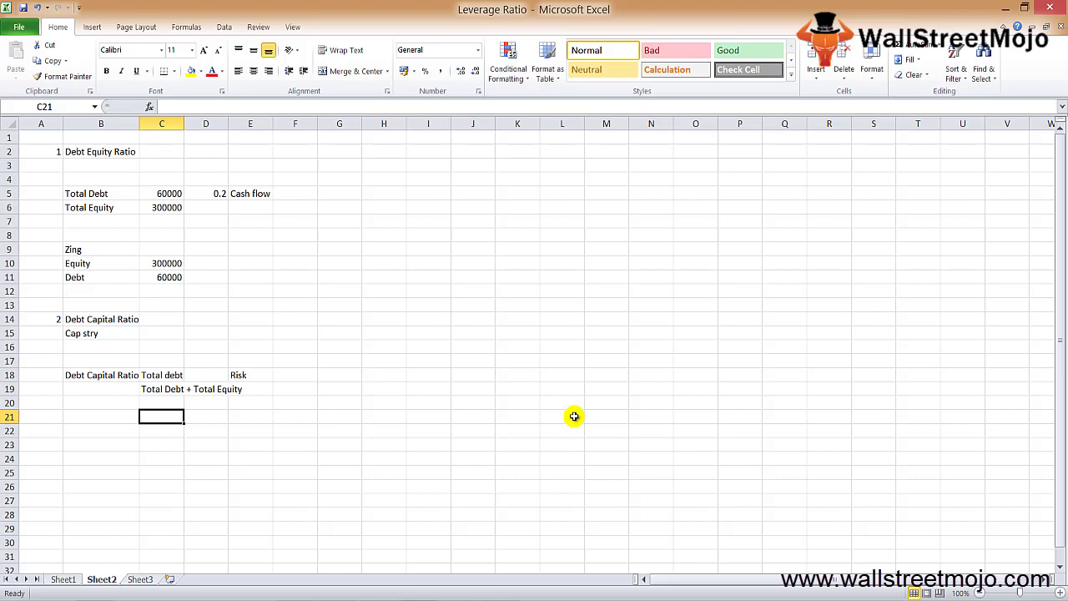
text(E)
key(Return)
key(Up)
key(Right)
key(Down)
key(Up)
text(400000)
key(Return)
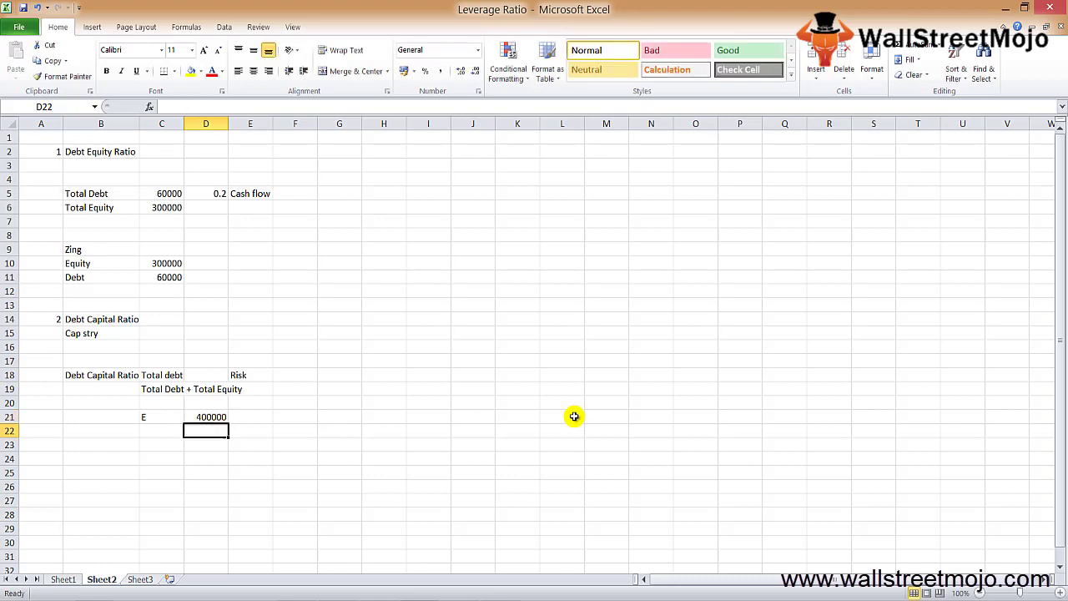
Enter the example's debt line: "D" in C22 and 100000 in D22
key(Left)
text(D)
key(Right)
text(100000)
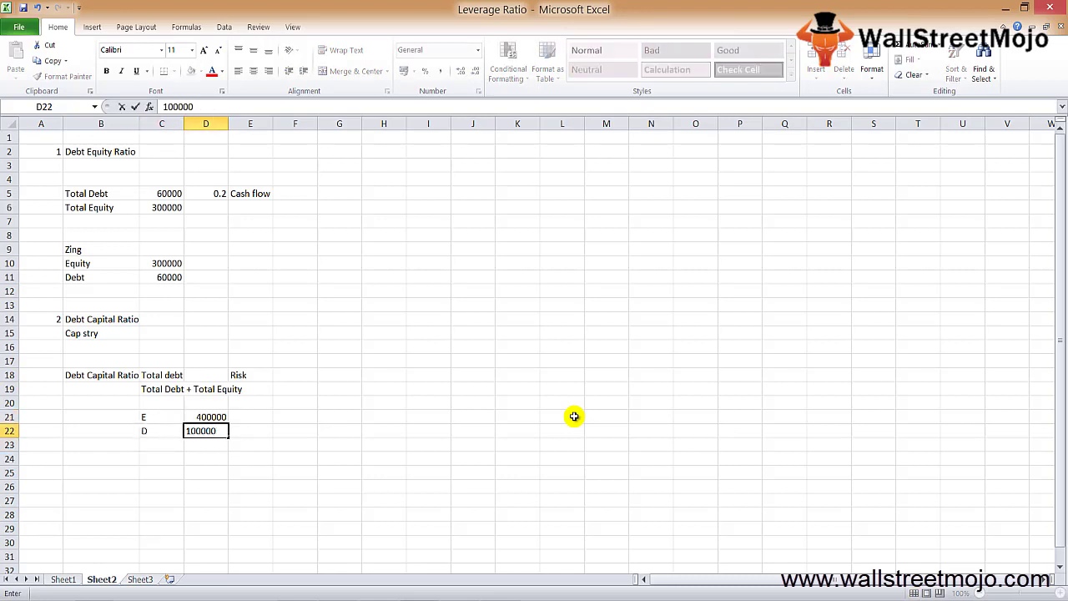
key(Return)
key(Up)
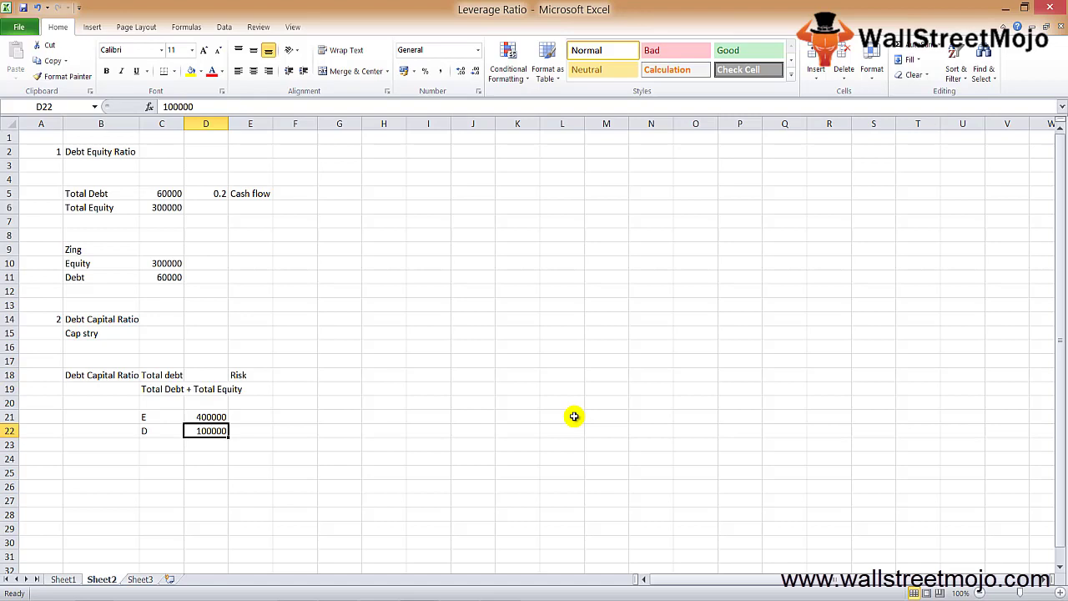
key(Up)
key(Up)
key(Up)
key(Down)
key(Down)
key(Down)
key(Right)
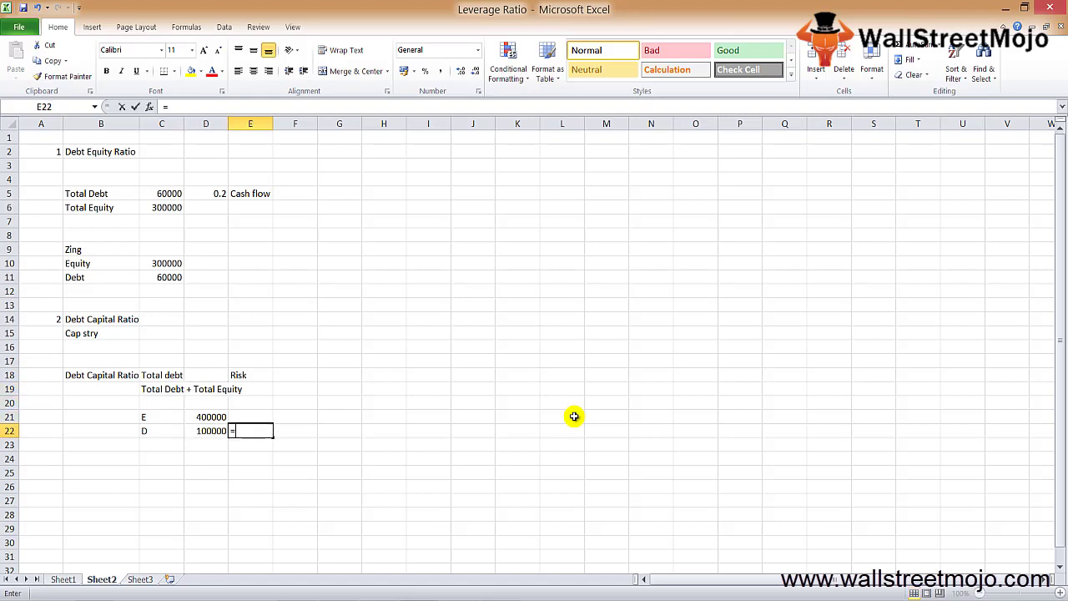
Clear the note "Risk" from cell E18
key(Up)
key(Up)
key(Up)
key(Up)
key(Right)
key(Left)
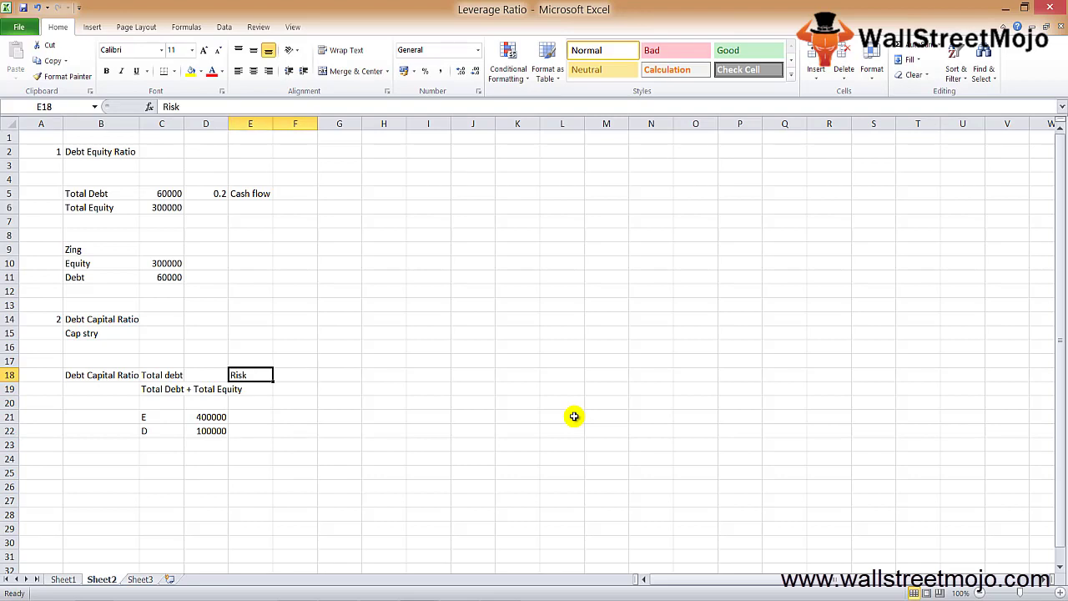
key(Delete)
Enter a formula in F18 that references the example's debt amount in D22
key(Right)
text(=)
key(Down)
key(Down)
key(Down)
key(Left)
key(Left)
key(Down)
key(Return)
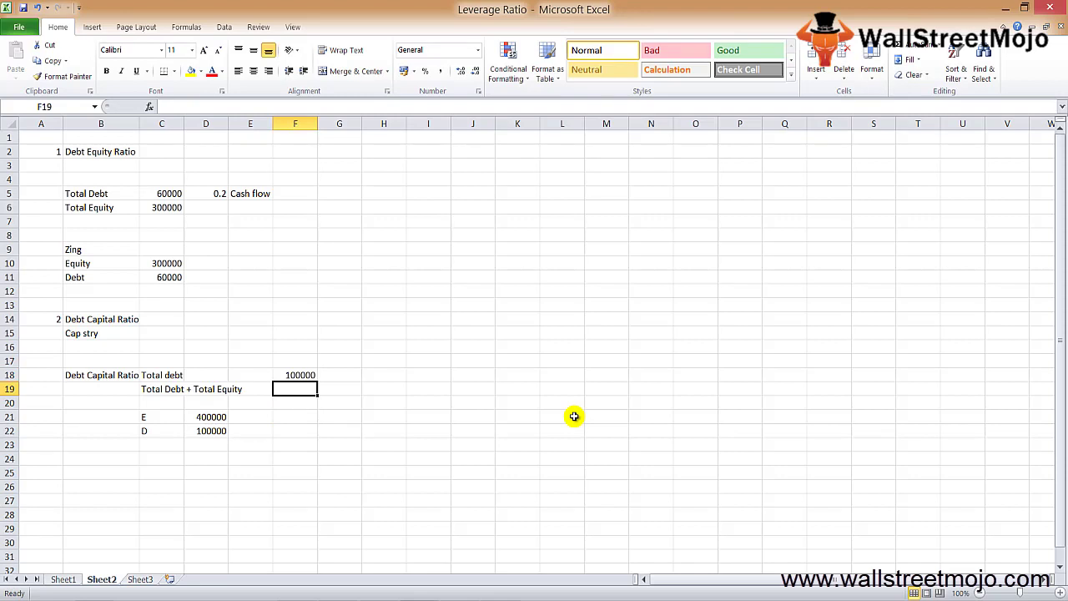
Enter a formula in F19 that adds the example's equity in D21 and debt in D22
text(=()
key(Down)
key(Down)
key(Left)
key(Left)
text(+)
key(Down)
key(Down)
key(Down)
key(Left)
key(Left)
text())
key(Return)
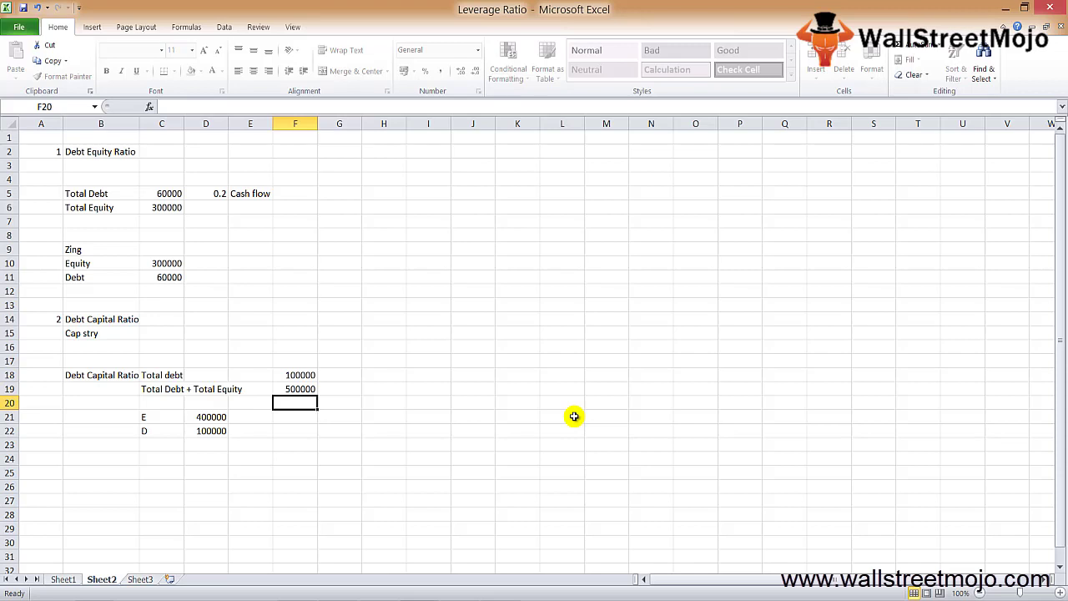
Calculate the debt capital ratio in G18 with the formula =F18/F19
key(Up)
key(Up)
key(Right)
text(=)
key(Left)
text(/)
key(Left)
key(Down)
key(Return)
key(Up)
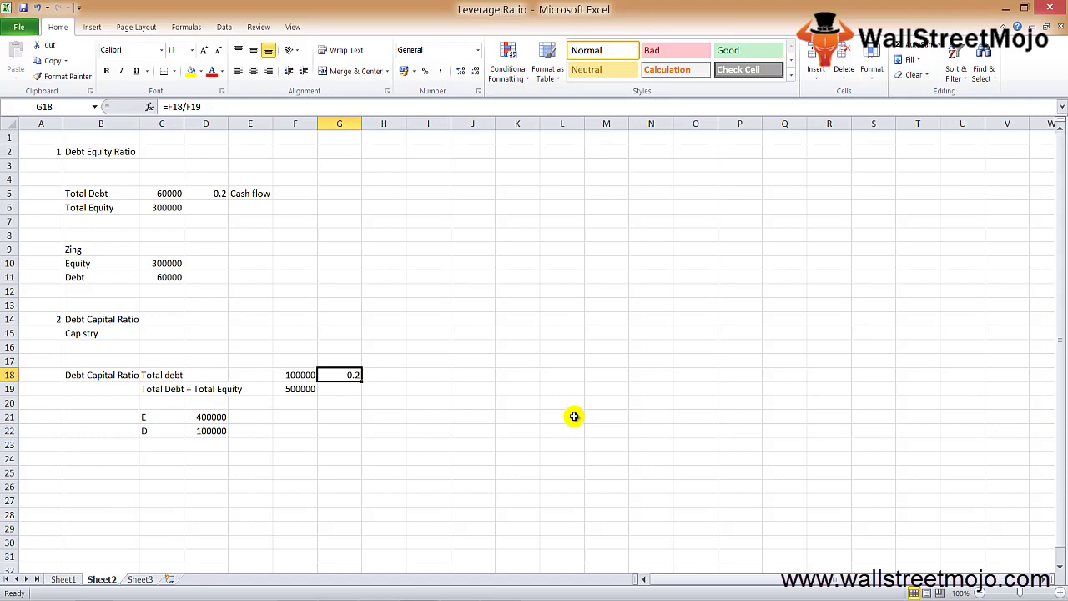
Enter the note "Low" in cell H19, beside the debt capital ratio calculation
key(Down)
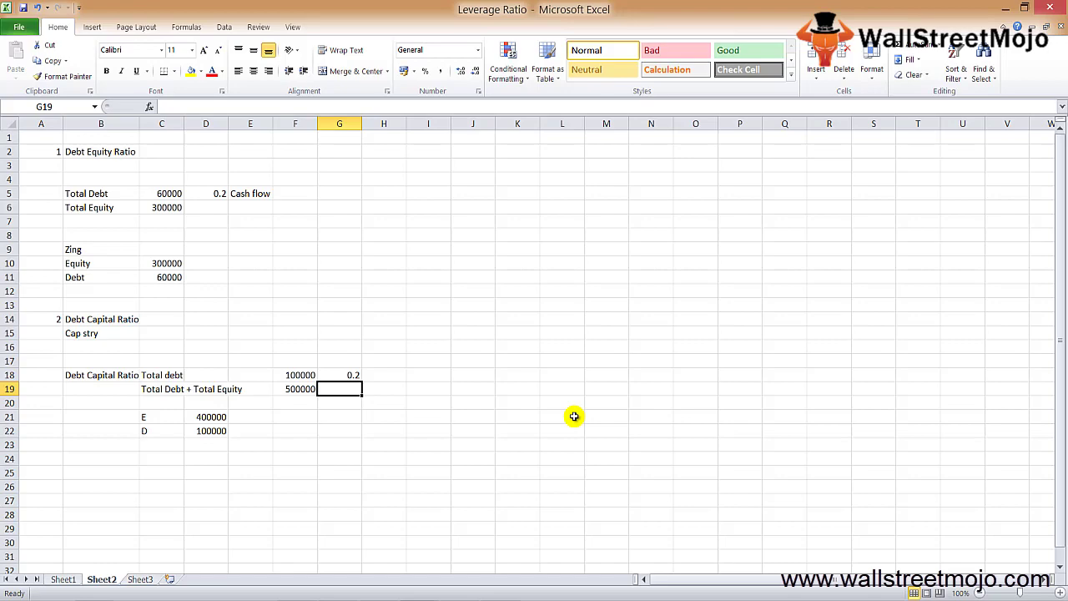
key(Right)
text(Low)
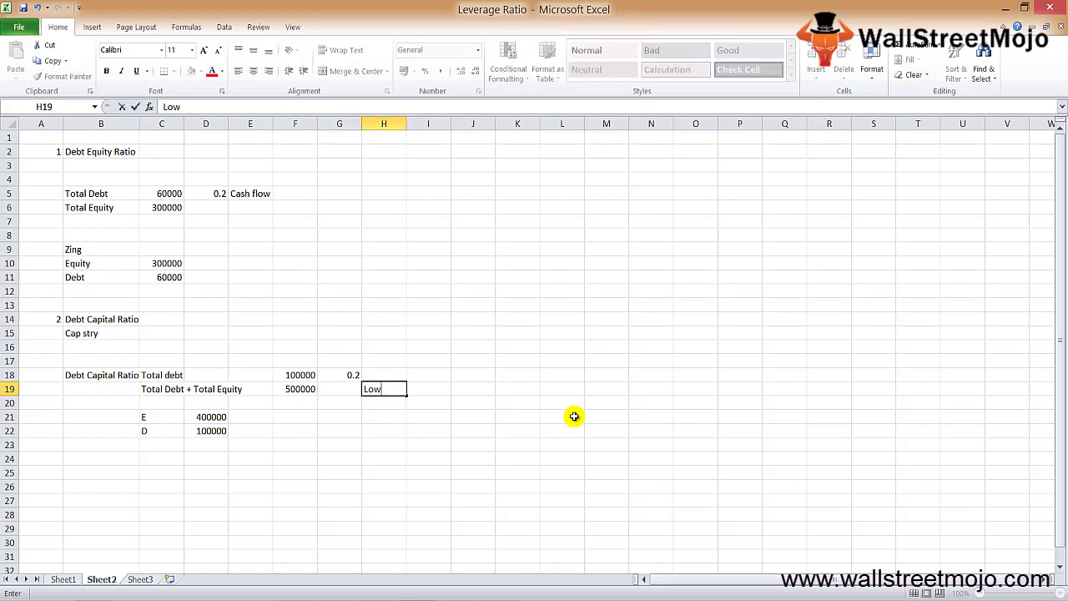
key(Return)
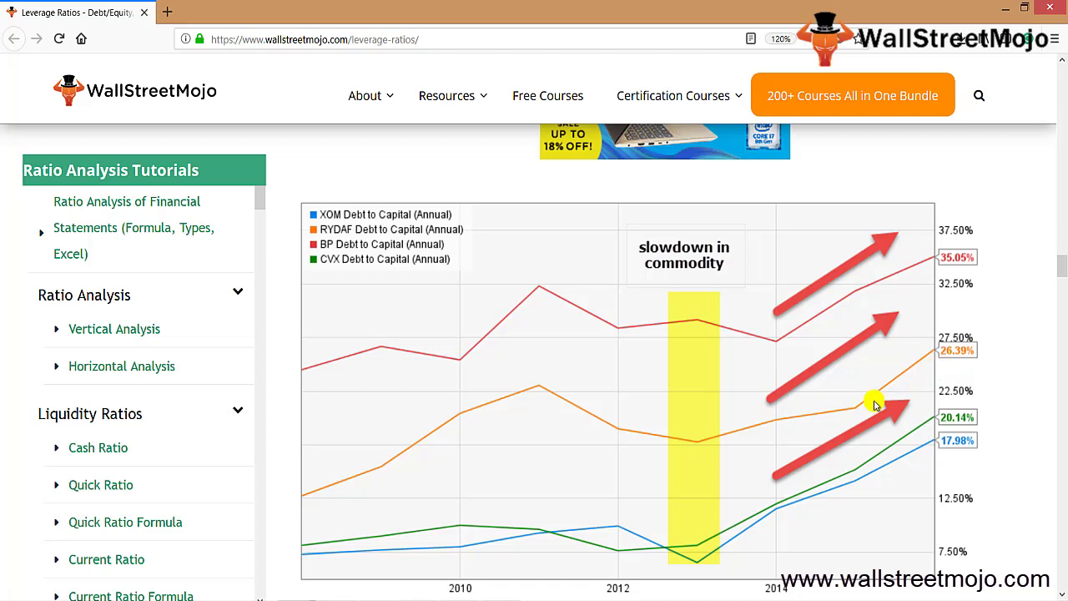
Switch back to Excel and head Sheet3 with the number 3 in B2 and "Debt Asset Ratio" in C2
key(alt+Tab)
key(Left)
key(Left)
key(Left)
key(Down)
key(ctrl+Page_Down)
text(3)
key(Tab)
text(Debt A)
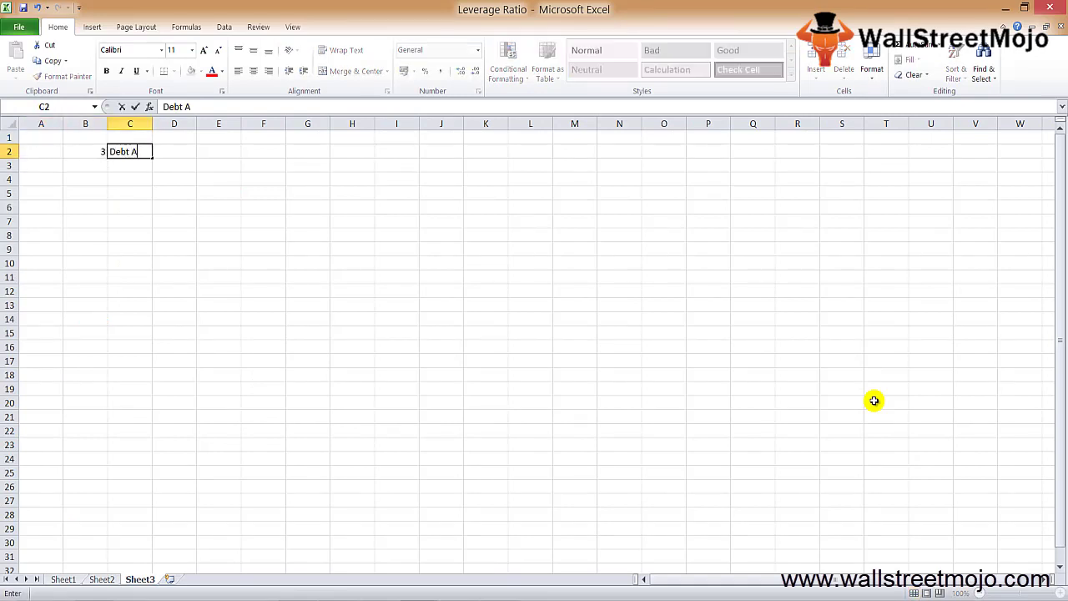
text(sset Ratio)
key(Return)
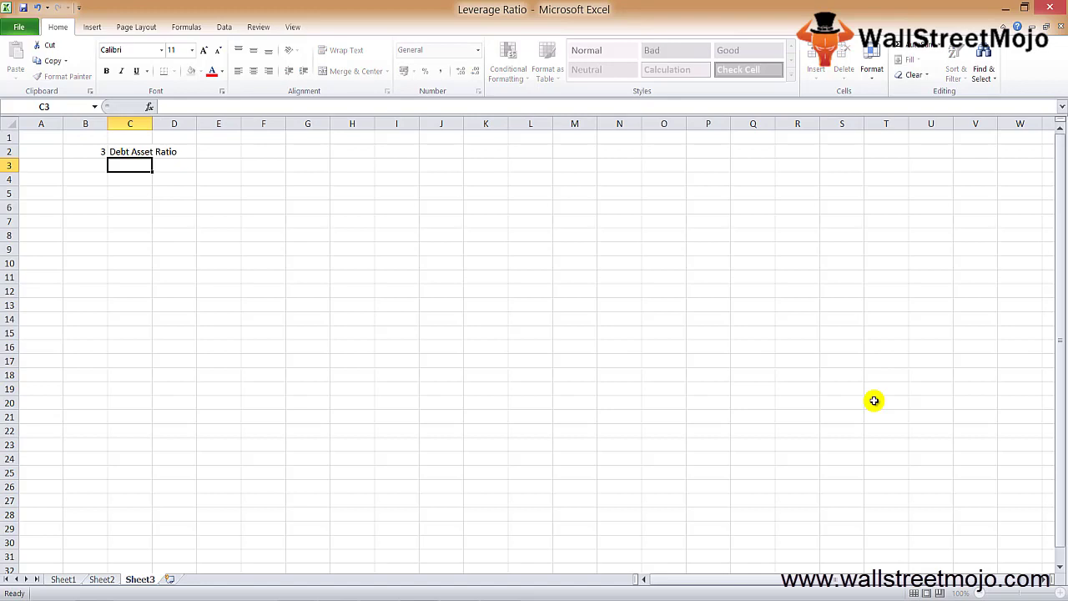
Enter the debt asset example's labels: "Total Debt" in C5 and "Total assets" in C6
key(Up)
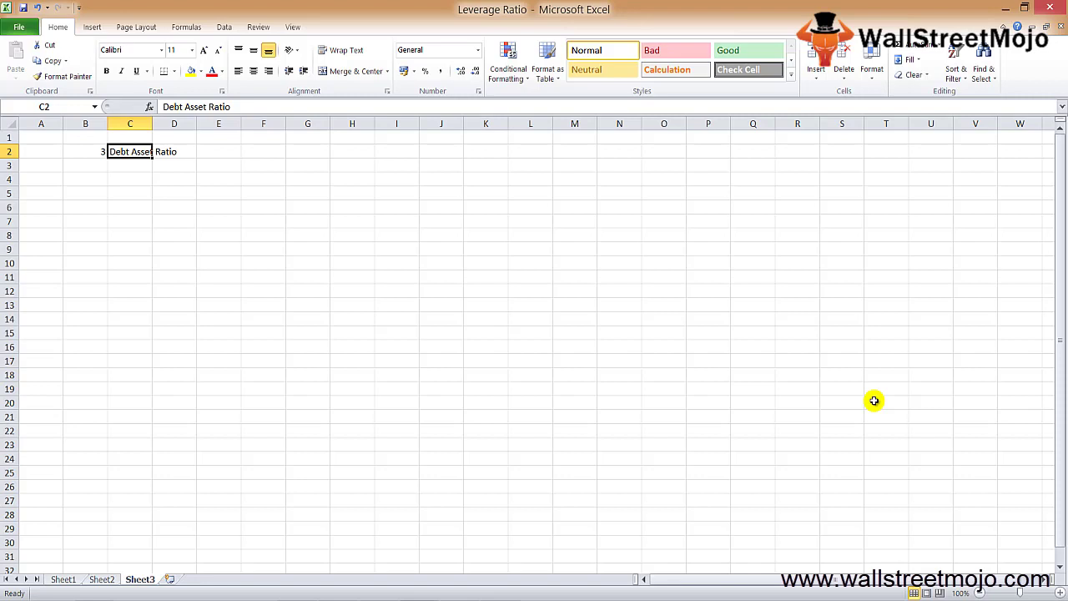
key(Down)
key(Down)
key(Down)
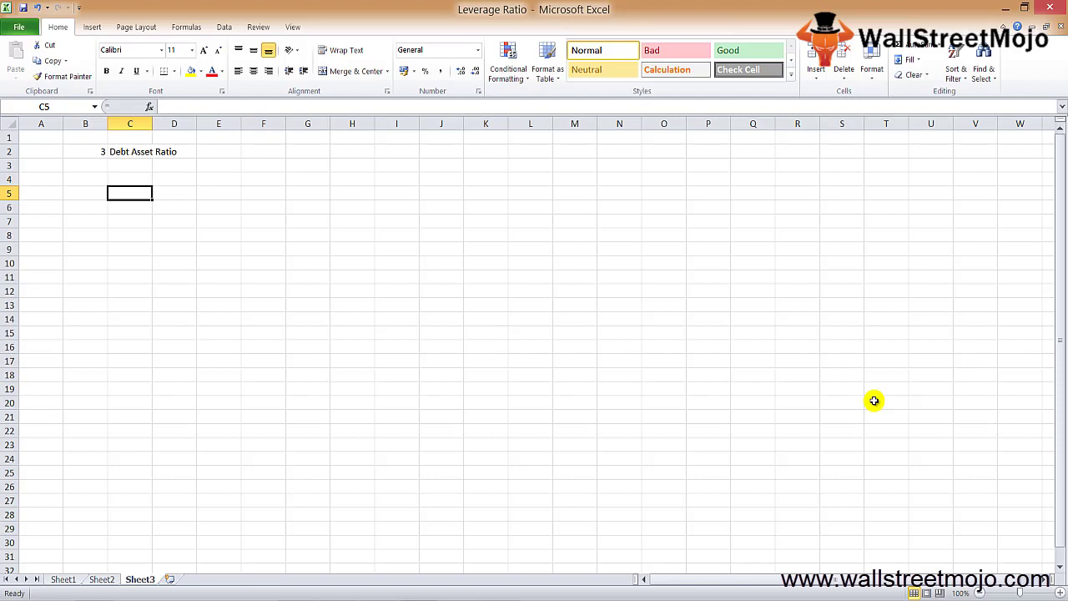
text(Total Debt)
key(Return)
text(Total assets)
key(Return)
Enter the debt asset example's amounts: 100000 in D5 and 500000 in D6
key(Up)
key(Up)
key(Right)
text(100000)
key(Return)
text(500000)
key(Return)
Calculate the debt asset ratio in E5 with the formula =D5/D6
key(Up)
key(Up)
key(Right)
text(=)
key(Left)
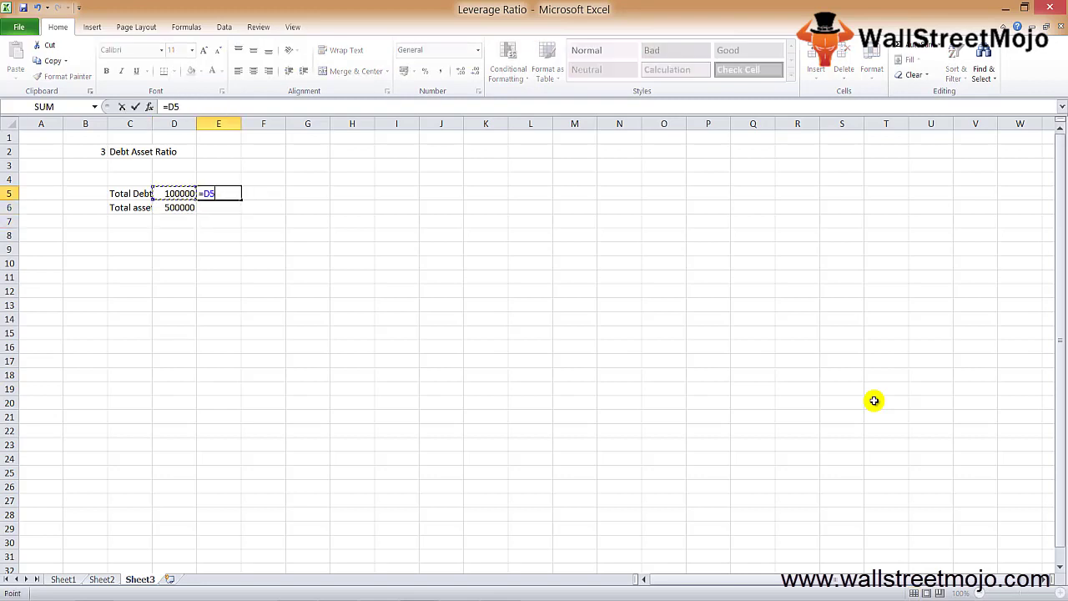
text(/)
text(D6)
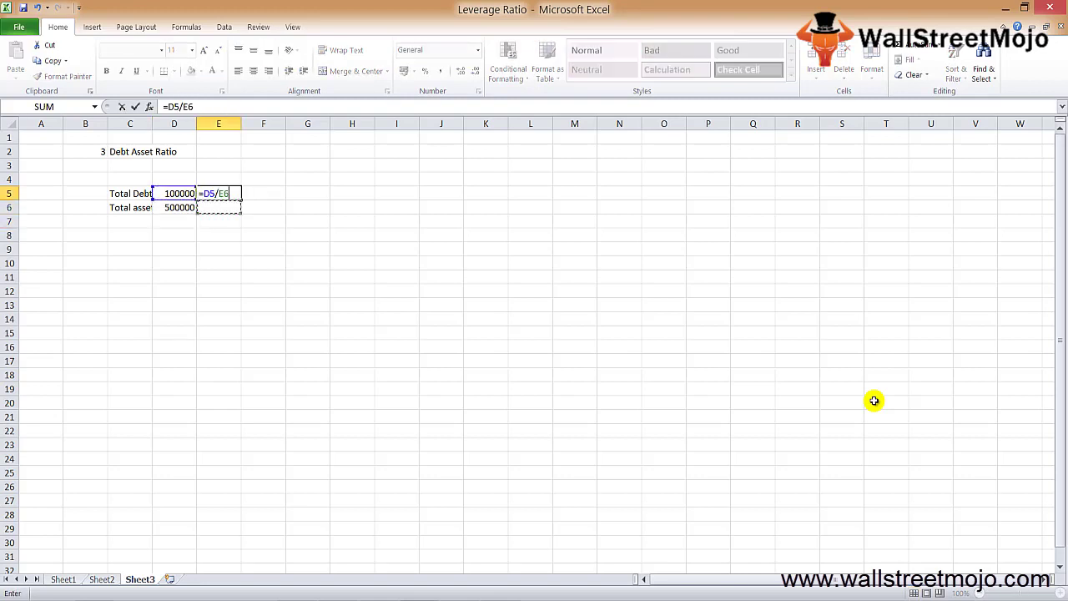
key(ctrl+Return)
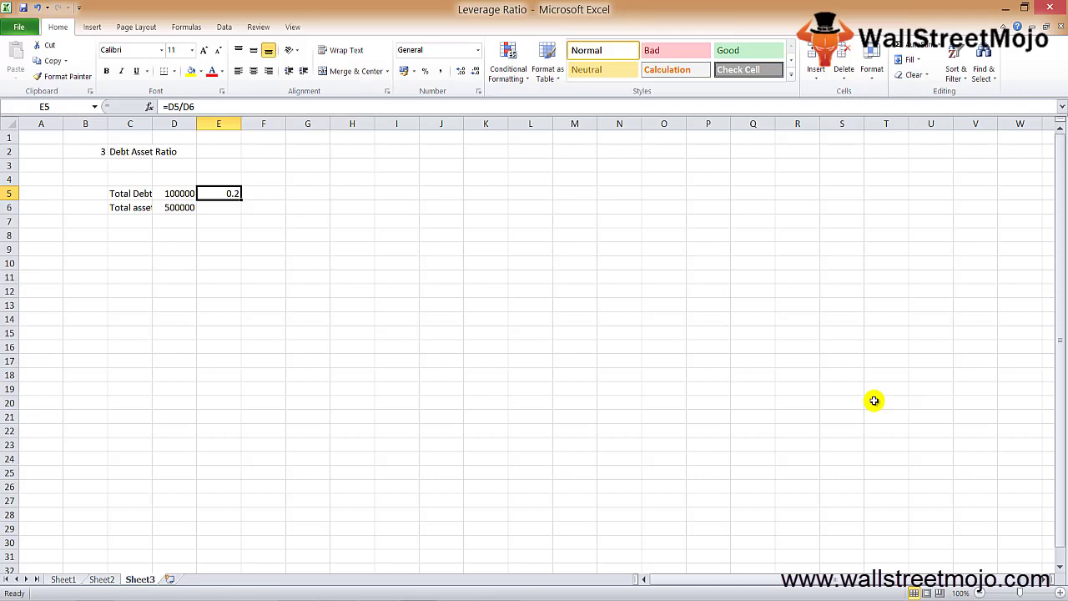
Add the notes "A>D" in F5 and "A,D" in G5 beside the debt asset ratio
key(Right)
text(A>D)
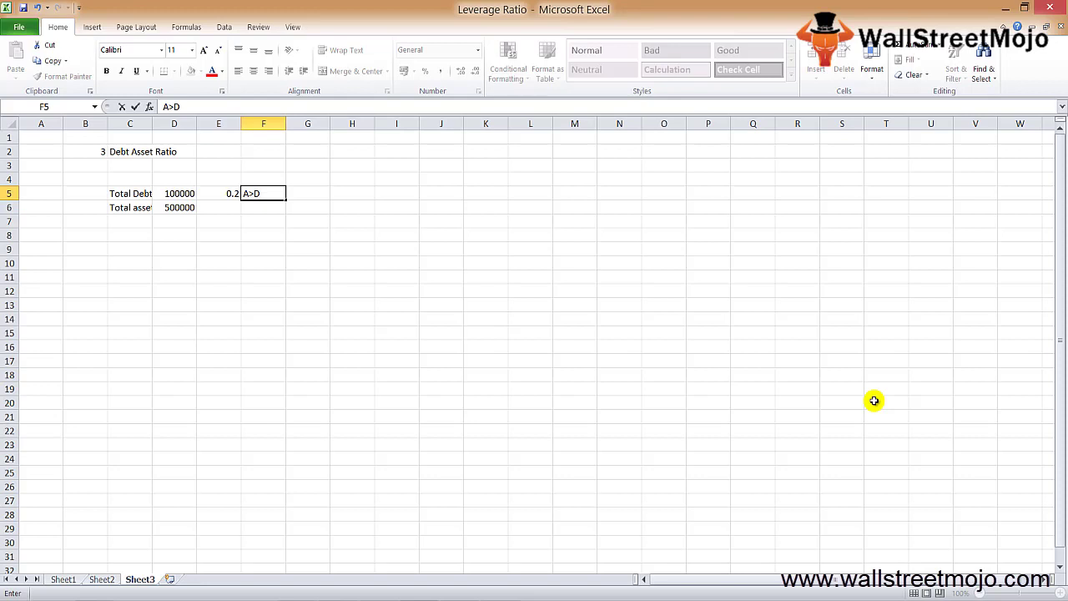
key(Right)
text(A)
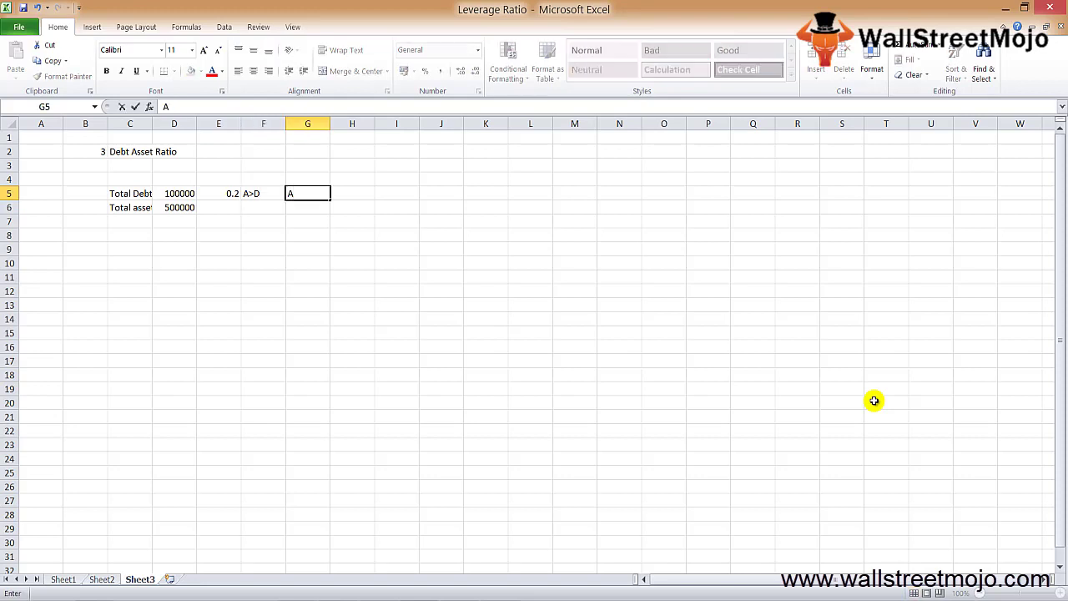
text(,D)
key(Left)
key(Left)
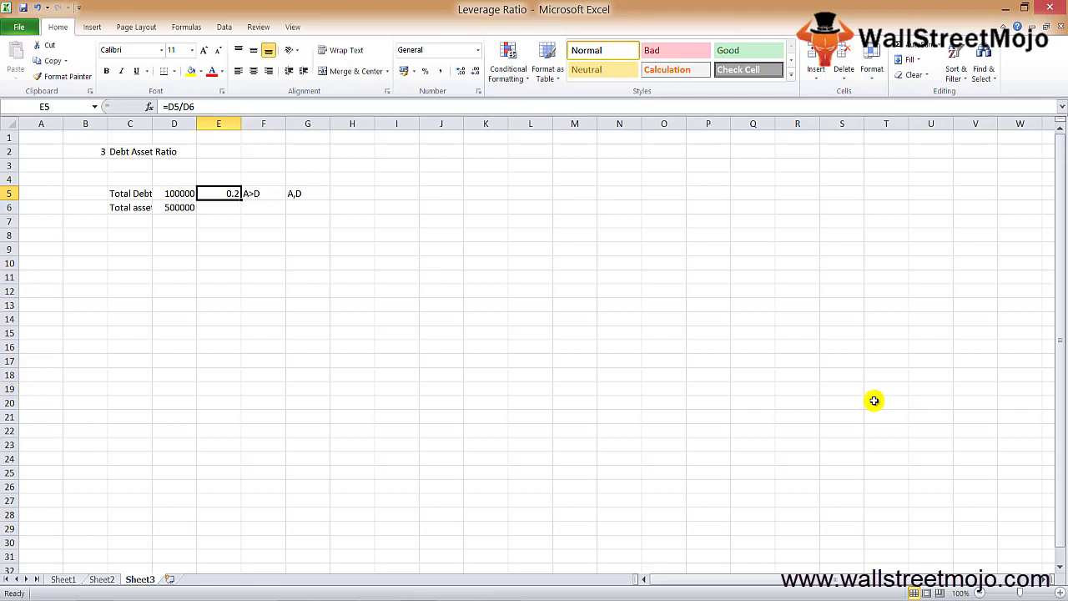
Start the fourth ratio's section with the number 4 in B9 and the heading "Debt EBITDA" in C9
key(Down)
key(Down)
key(Down)
key(Down)
key(Left)
key(Left)
key(Left)
text(4)
key(Return)
key(Up)
key(Right)
text(De)
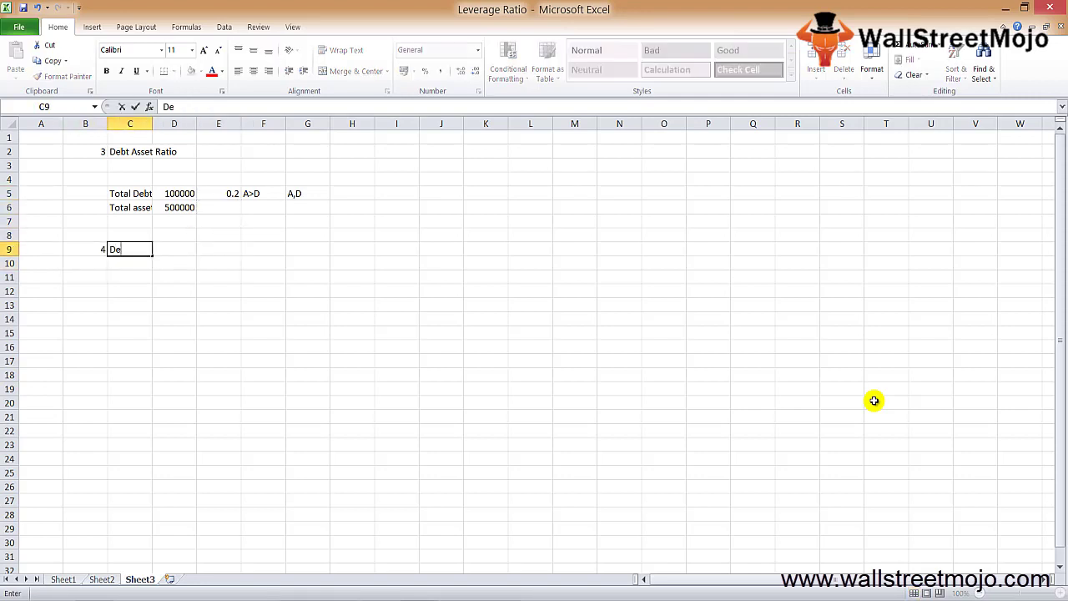
text(bt EBITDA)
key(Return)
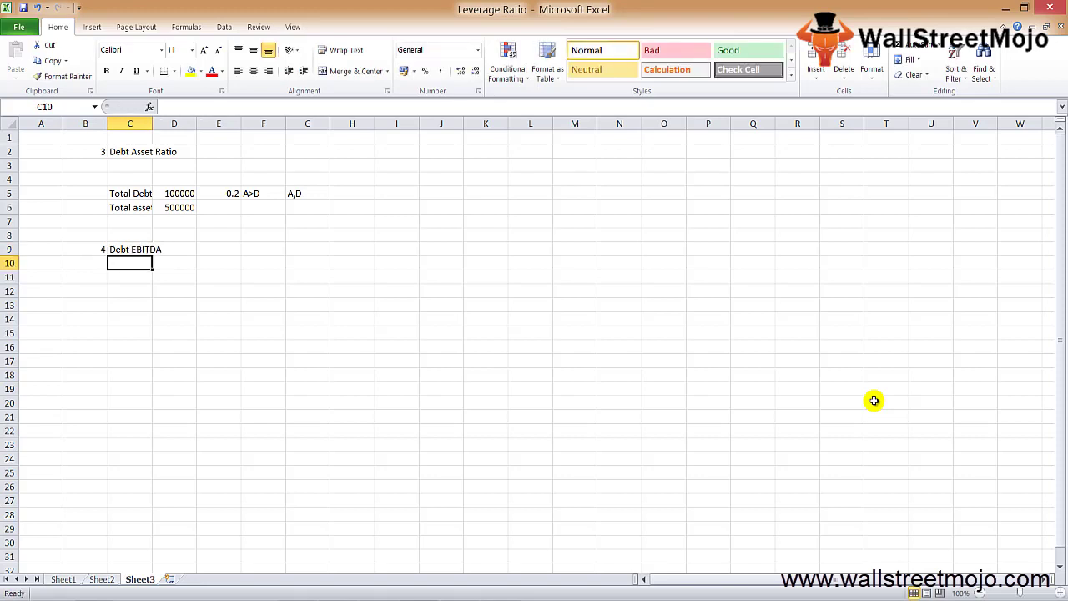
Enter "EBITDA" in cell D9, beside the fourth ratio's heading
key(Up)
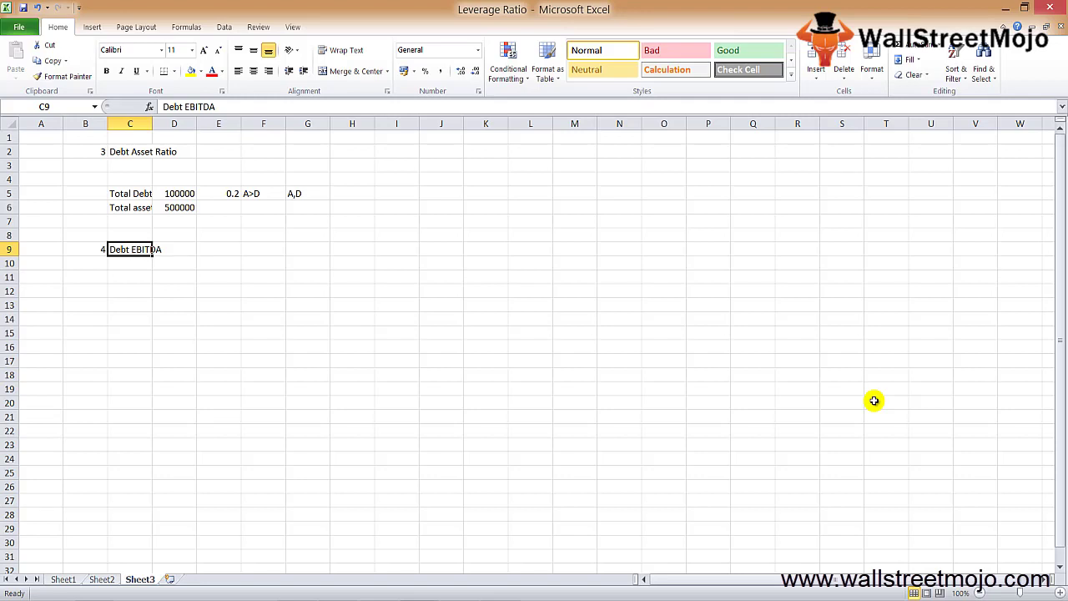
key(Right)
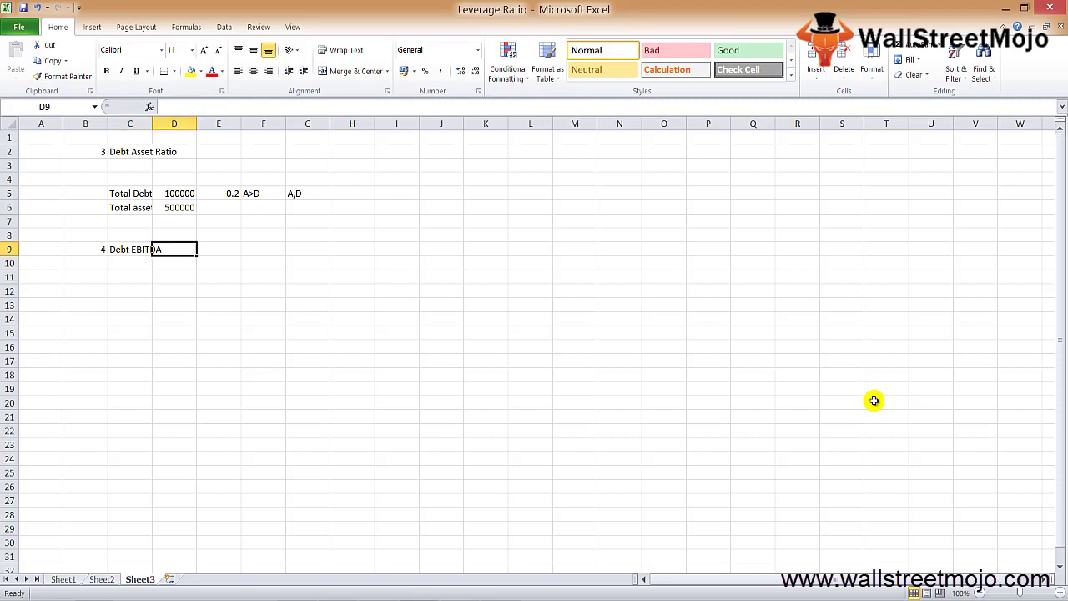
text(EBITDA)
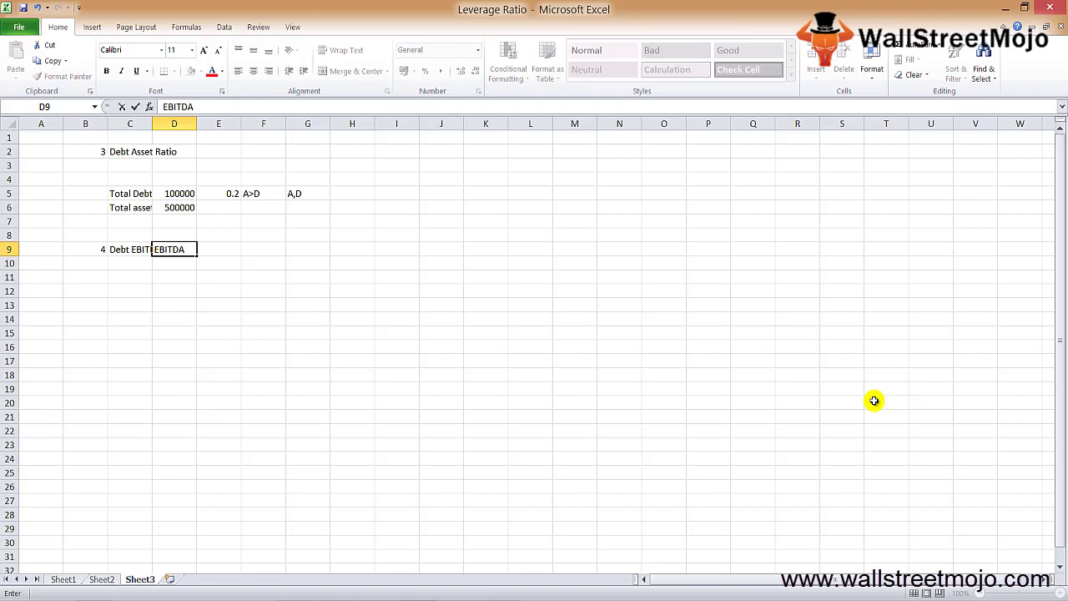
key(Down)
Enter the debt EBITDA example's labels: "Total Debt" in C12 and "EBITDA" in C13
key(Down)
key(Down)
key(Left)
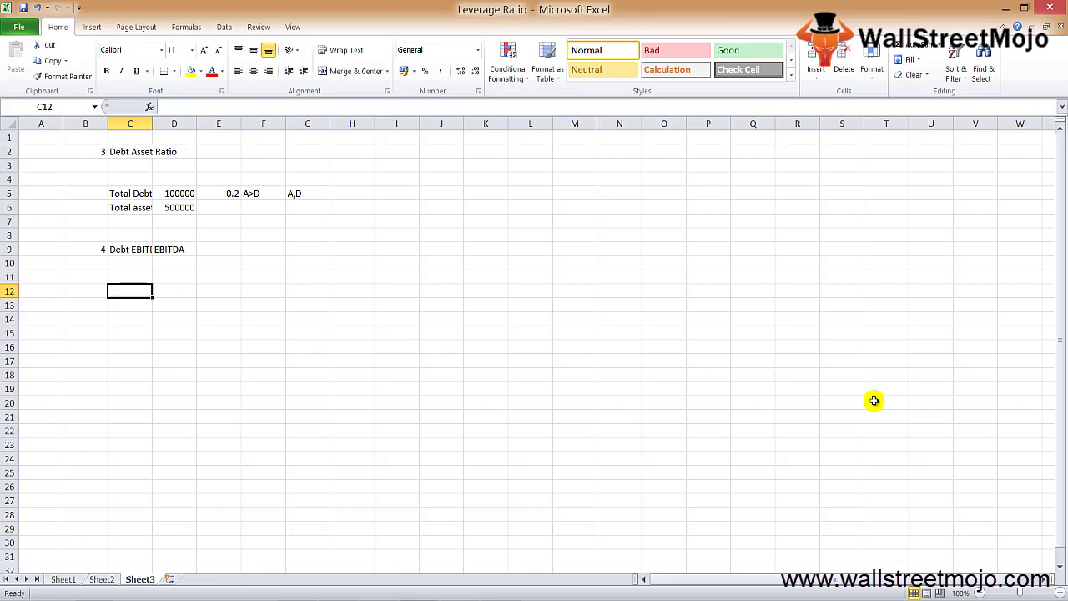
text(Total Debt)
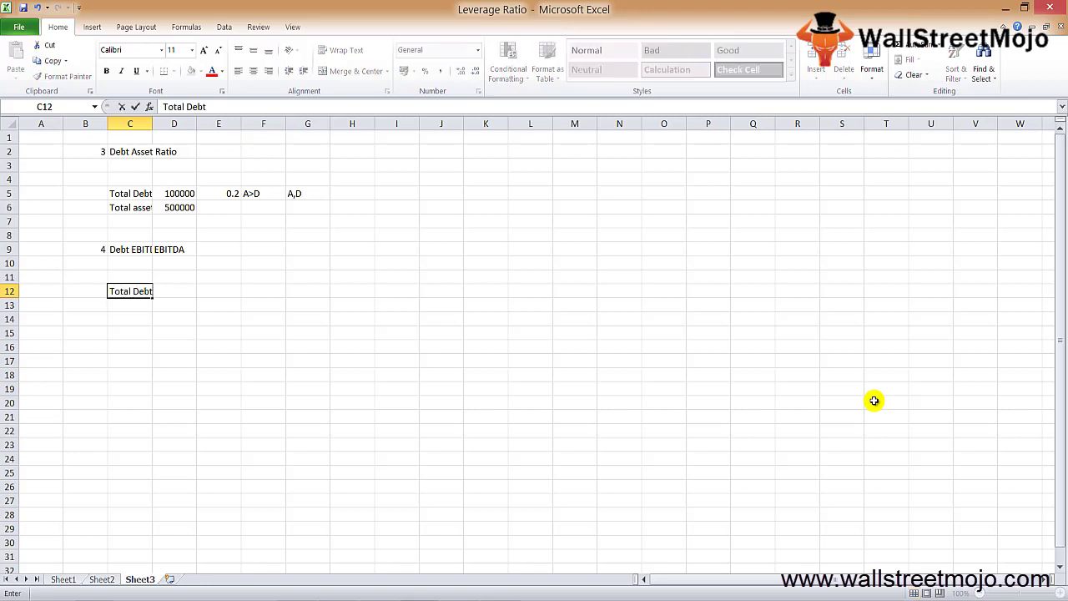
key(Return)
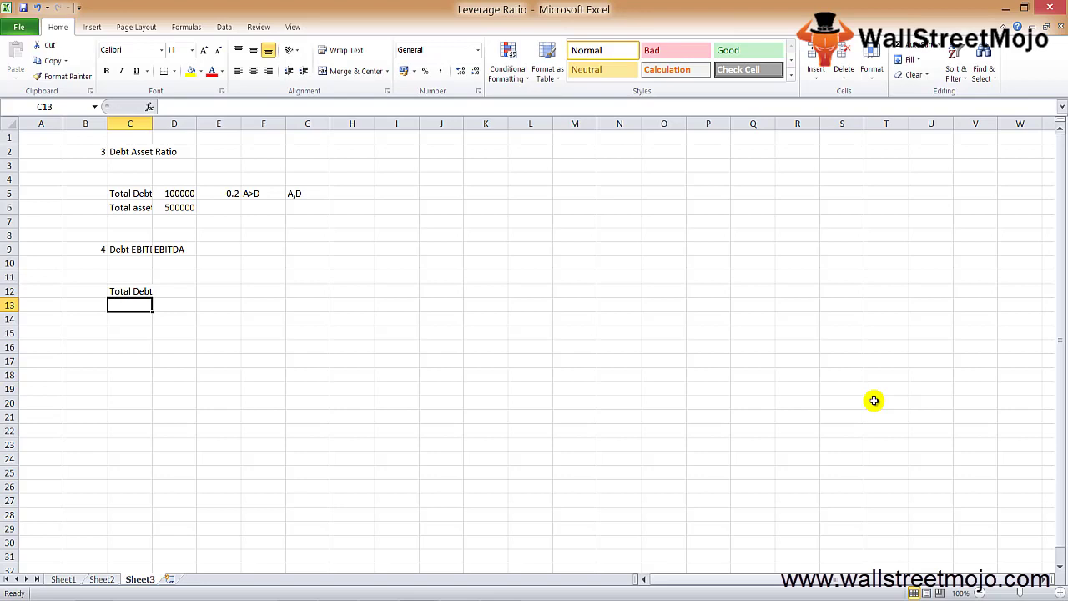
text(EBITDA)
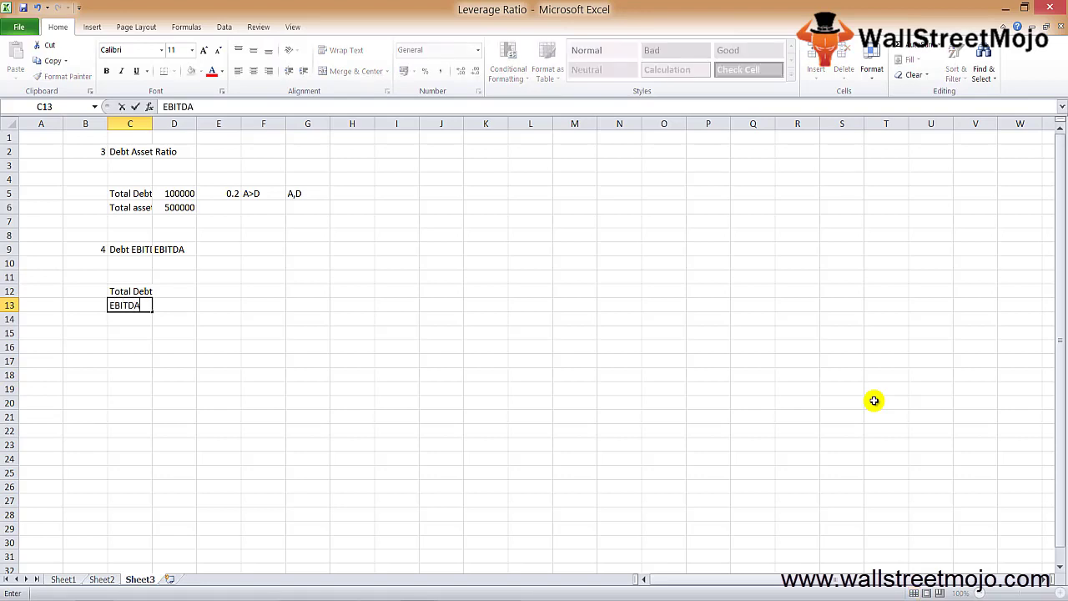
key(Return)
Enter the debt EBITDA example's amounts: 300000 in D12 and 60000 in D13
key(Up)
key(Up)
key(shift+Down)
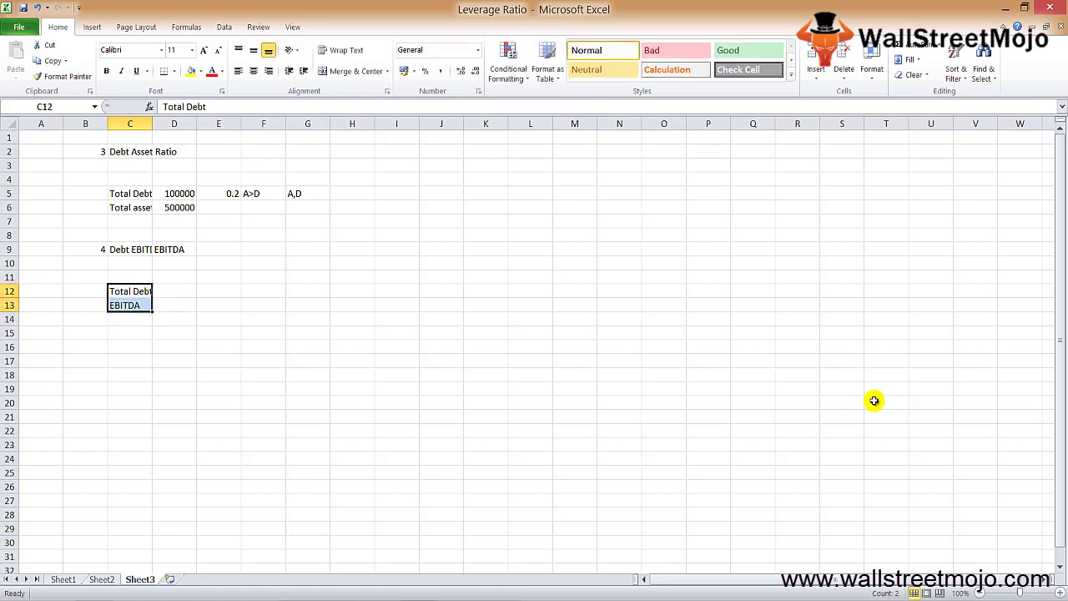
key(shift+Down)
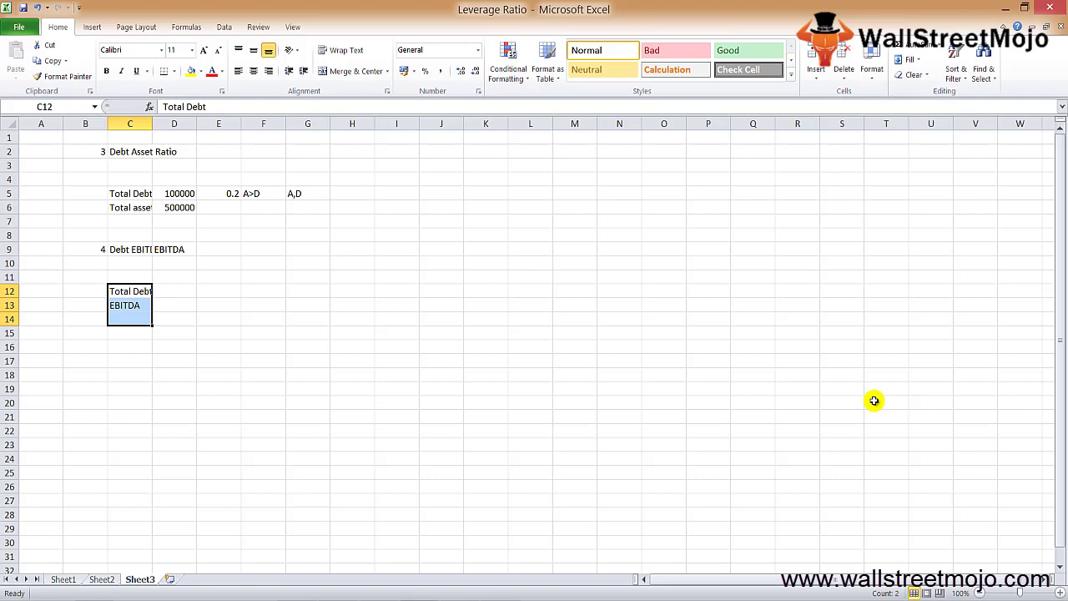
key(Down)
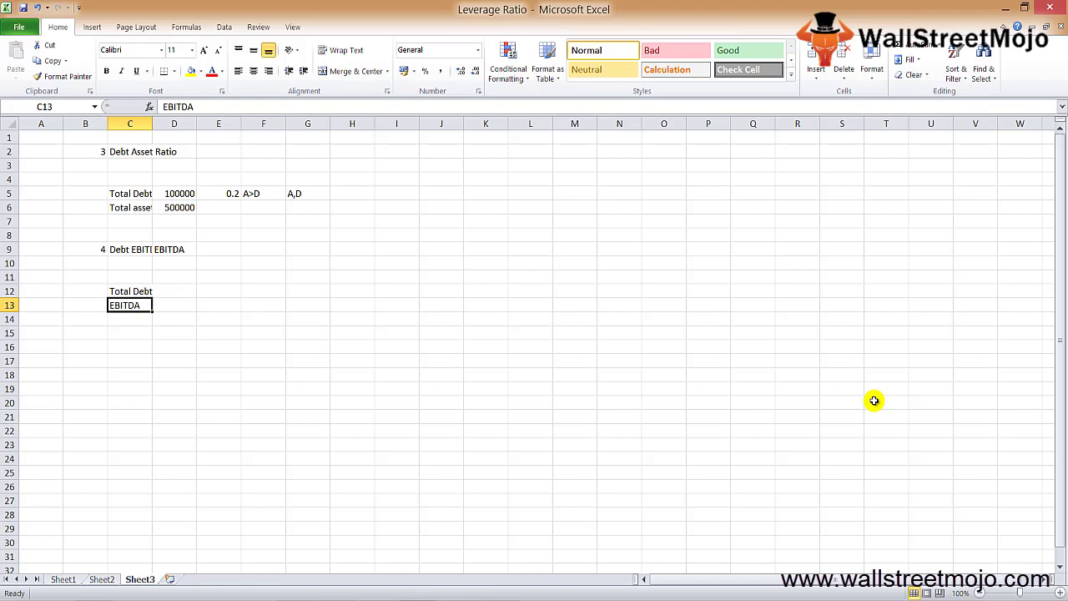
key(Right)
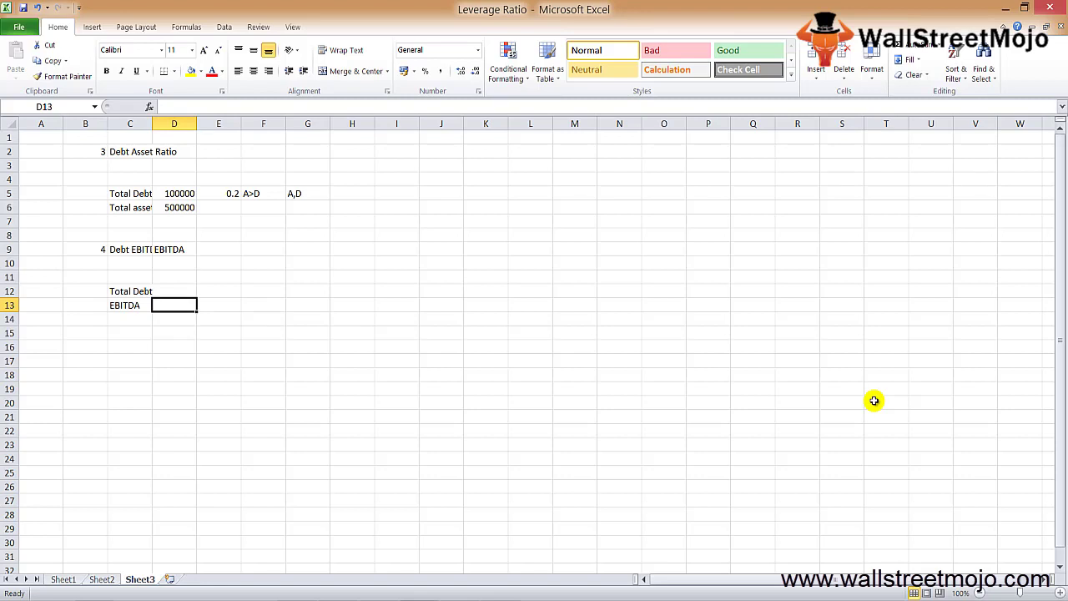
key(Up)
text(300000)
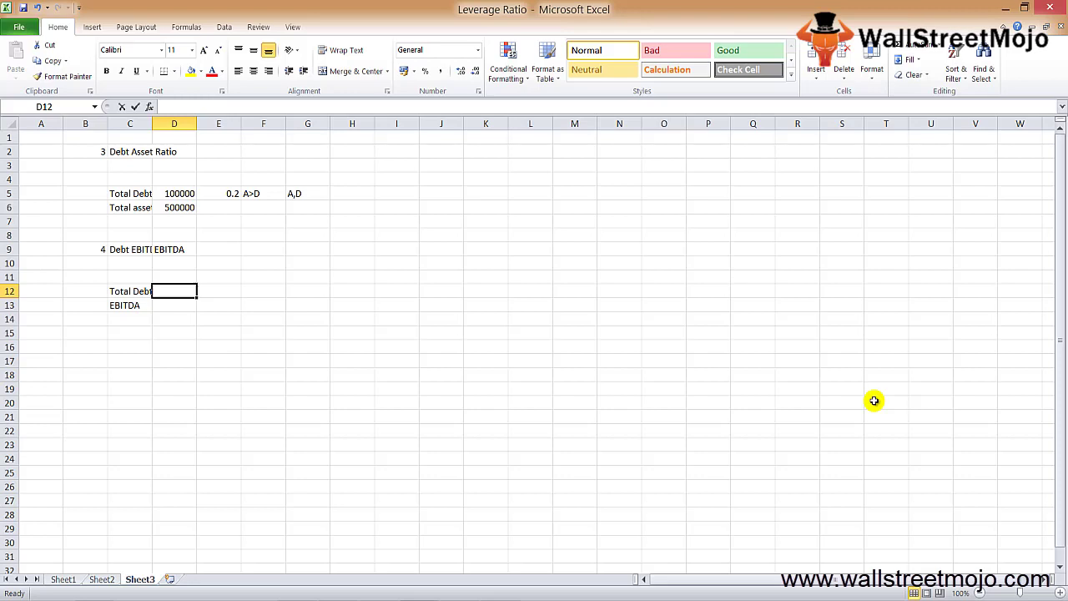
key(Return)
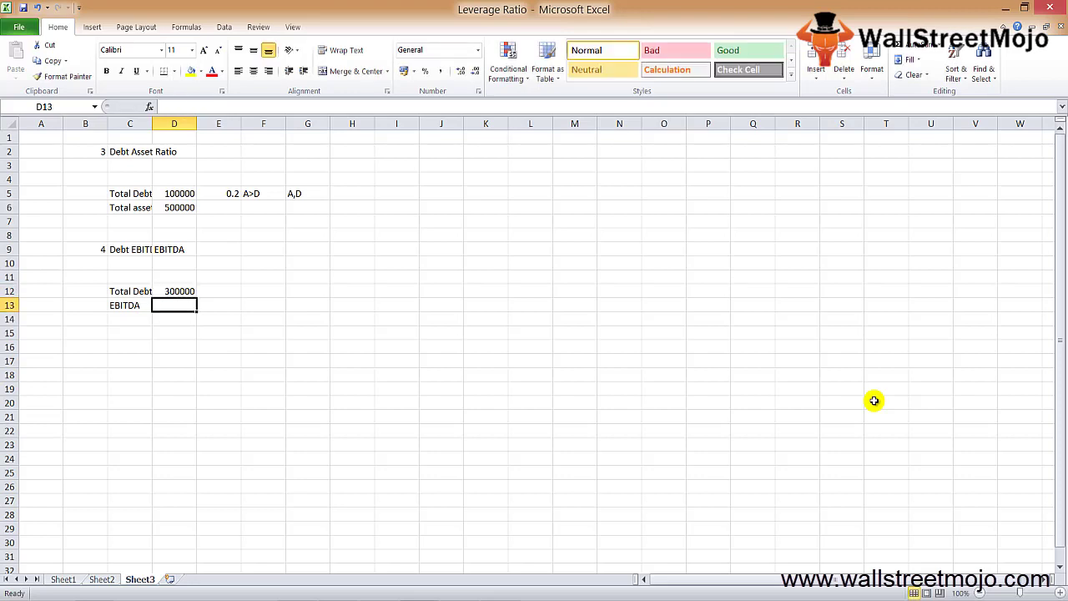
text(60000)
Calculate the debt EBITDA ratio in E12 with the formula =D12/D13
key(Tab)
key(Up)
text(/D13)
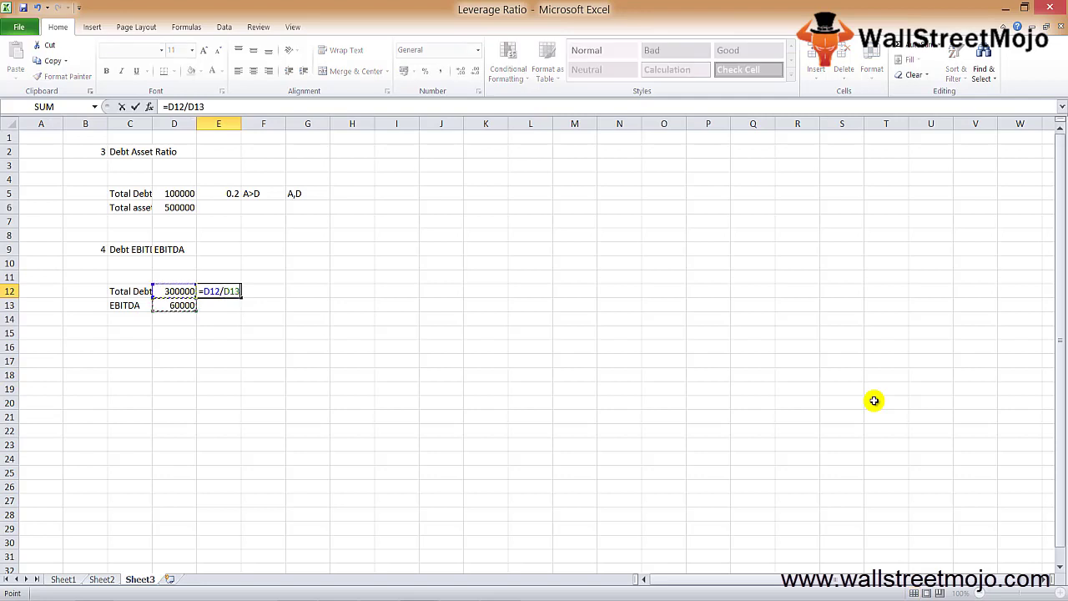
key(ctrl+Return)
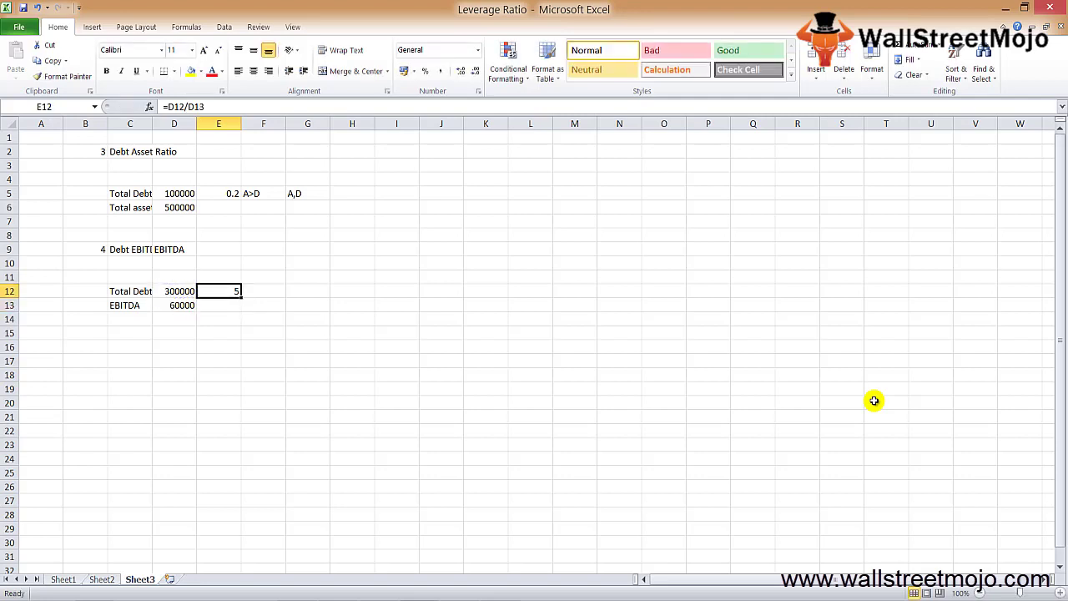
Enter the note "Debt" in F12, beside the debt EBITDA ratio result
key(Right)
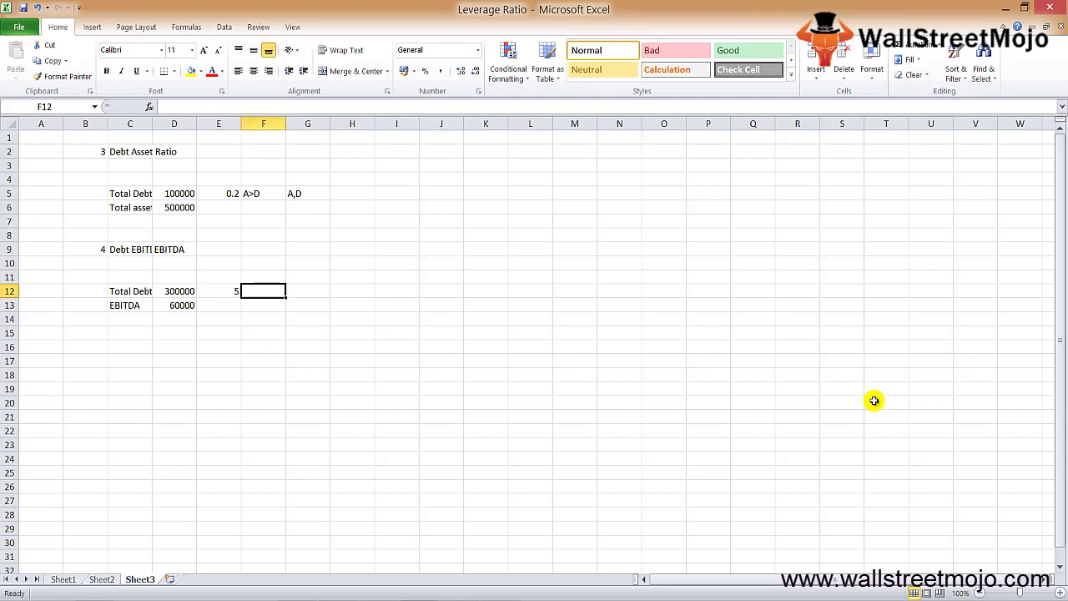
text(Debt)
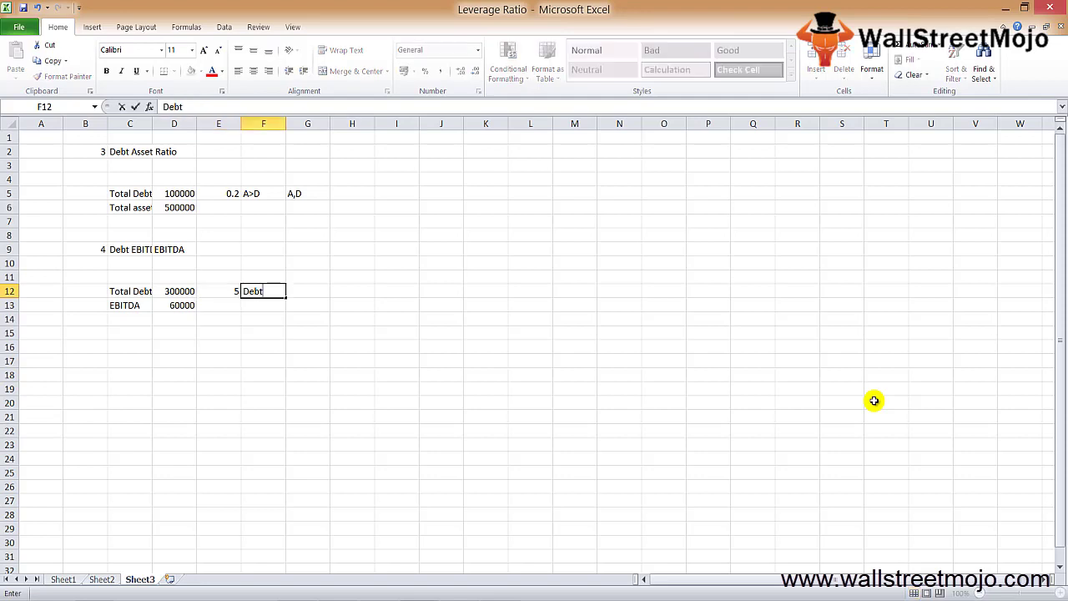
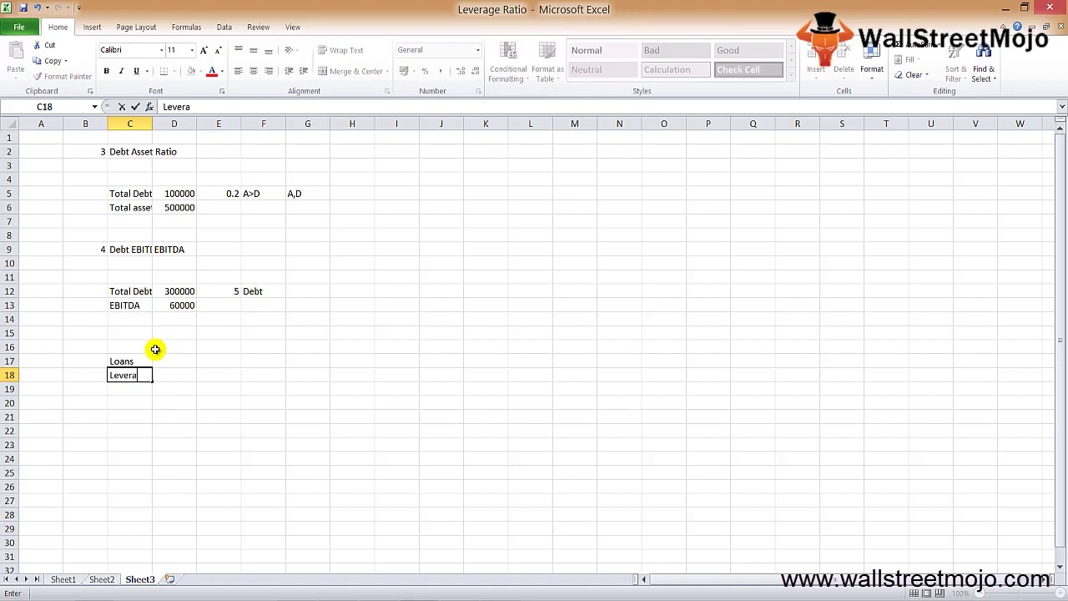
Complete the "Leverage" note in C18 and enter "Less Tax" beside it in D18
key(ctrl+Return)
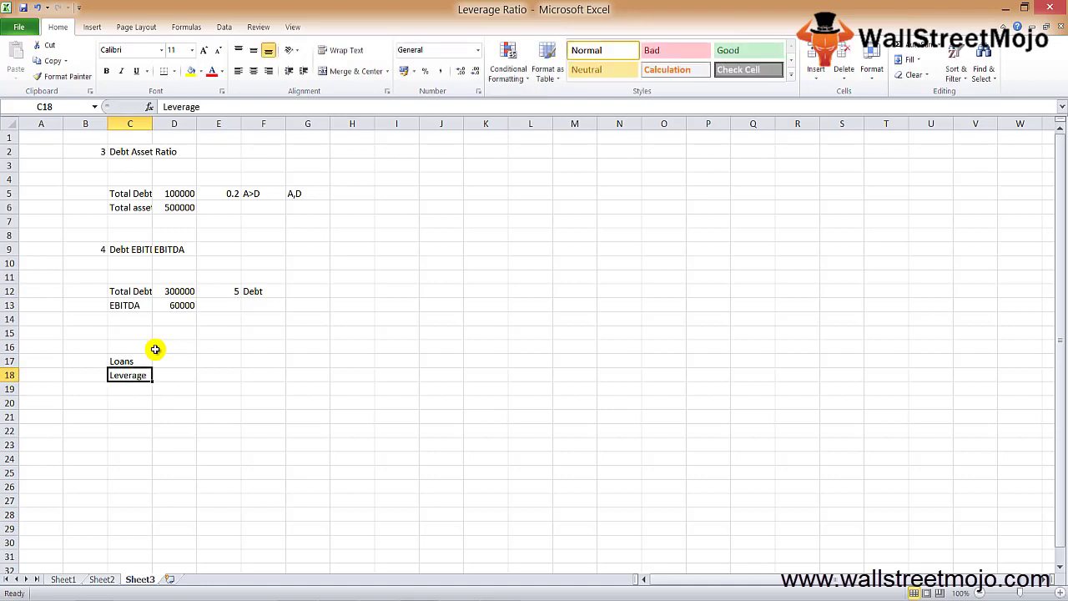
key(Right)
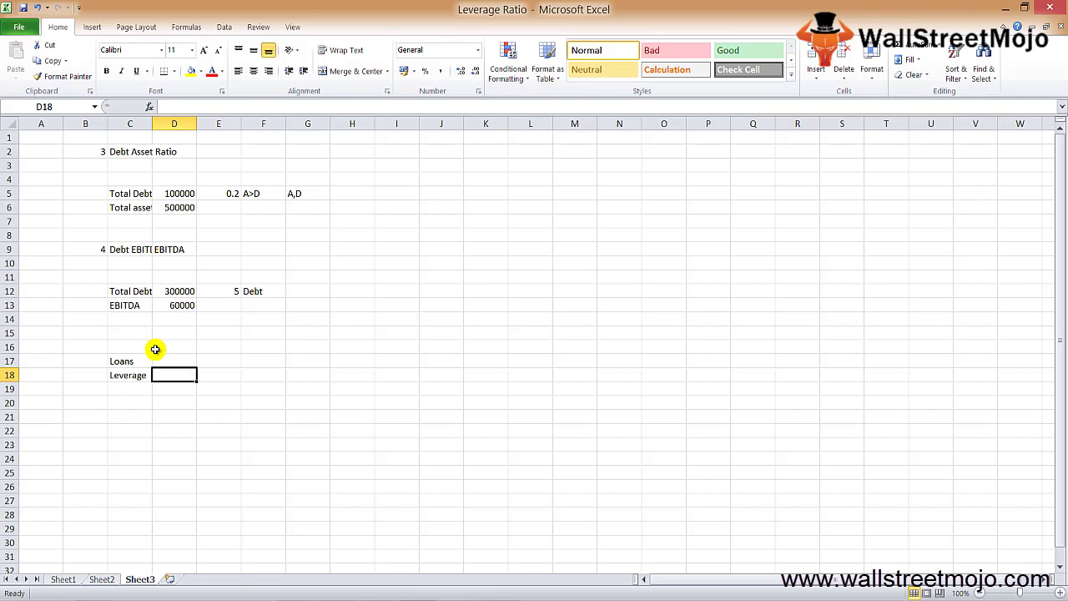
text(Rec)
key(BackSpace)
key(BackSpace)
key(BackSpace)
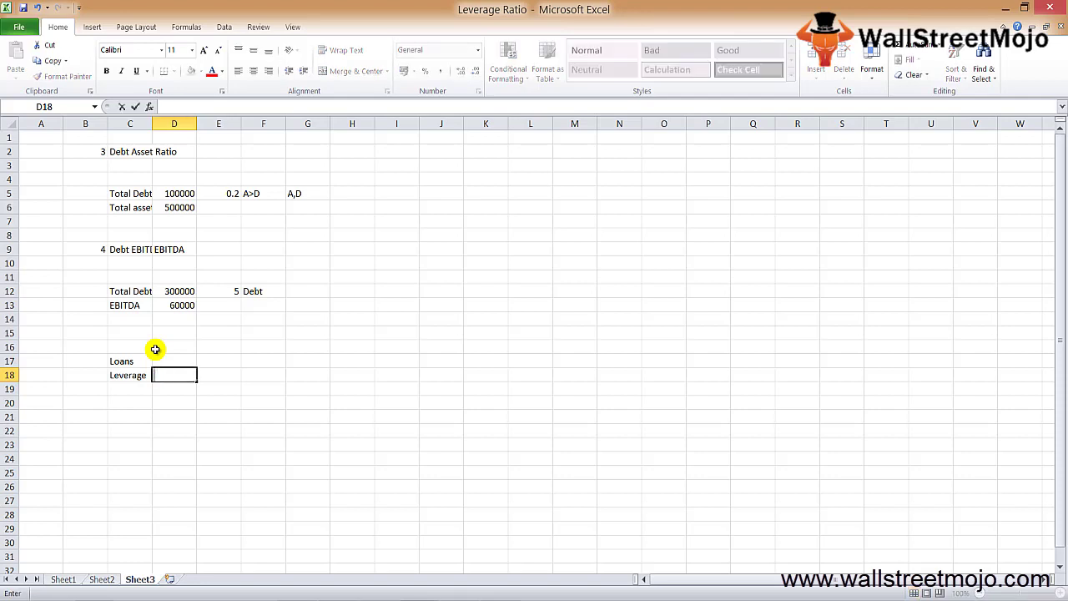
text(Less Tax)
key(Return)
Enter two more notes below the leverage notes: "Risky" in C21 and "CFS" in C23
key(Down)
key(Left)
key(Left)
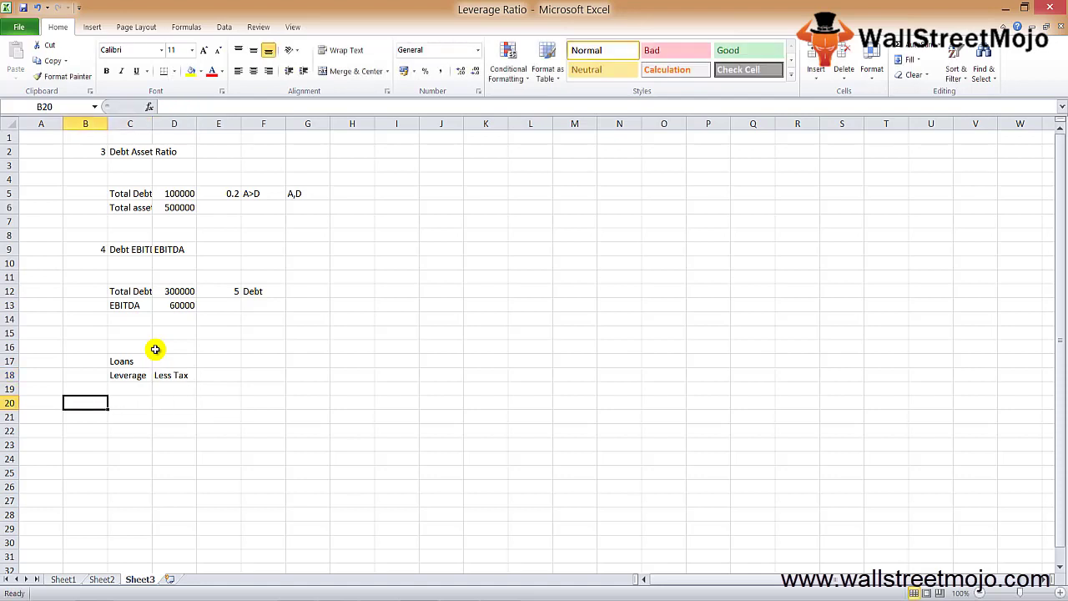
key(Down)
key(Right)
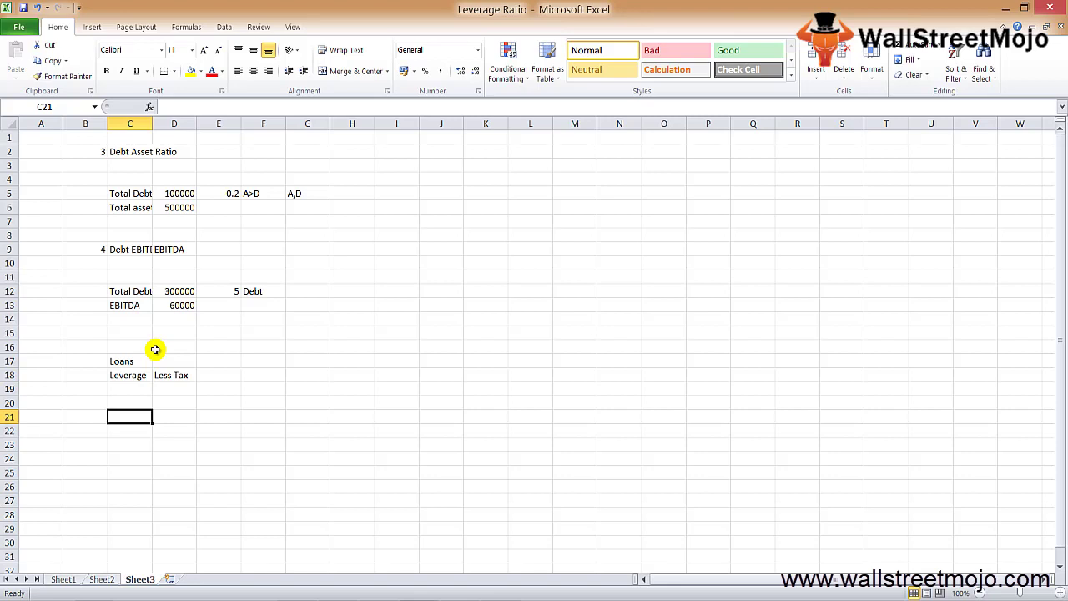
text(Risky)
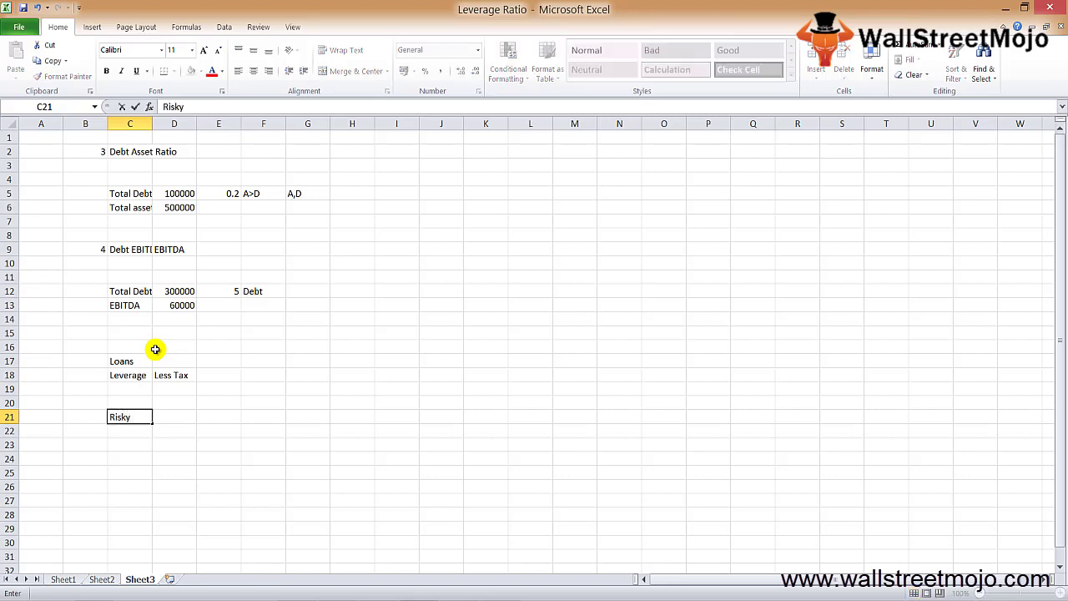
key(Return)
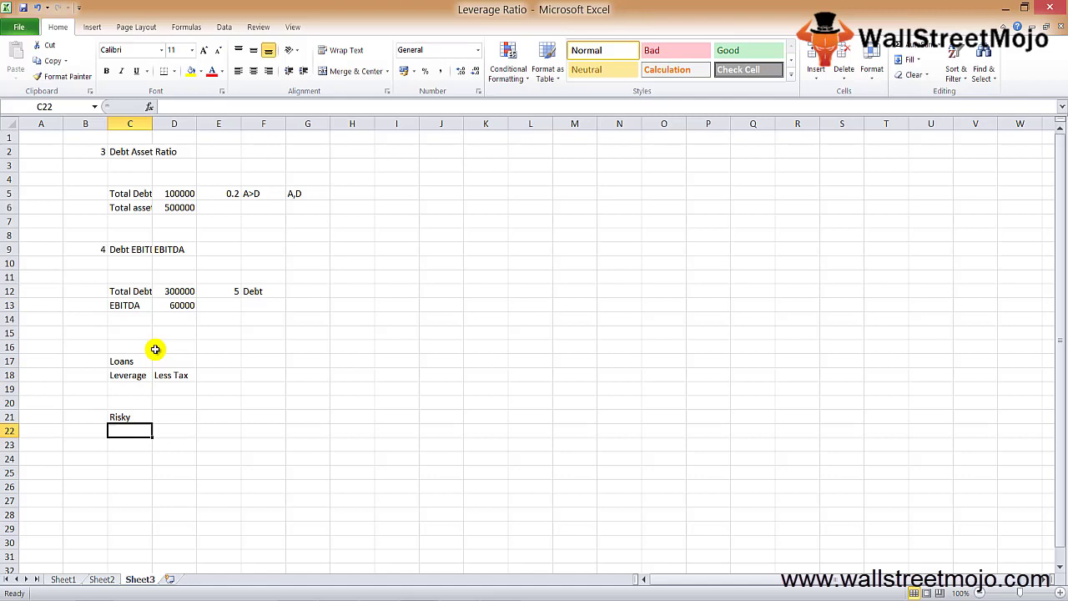
key(Down)
text(CFS)
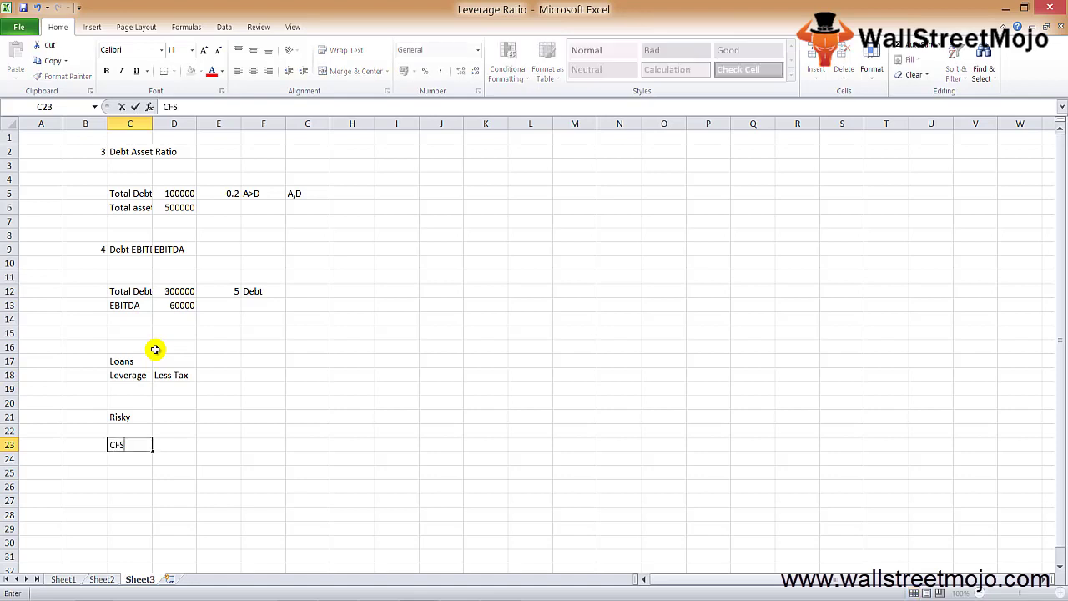
key(Return)
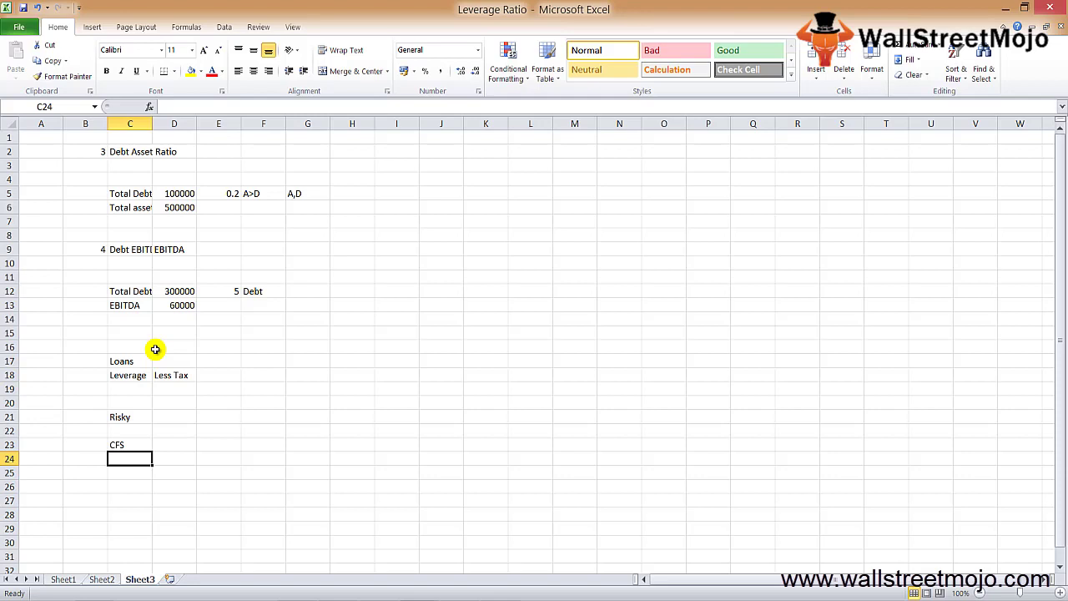
key(Down)
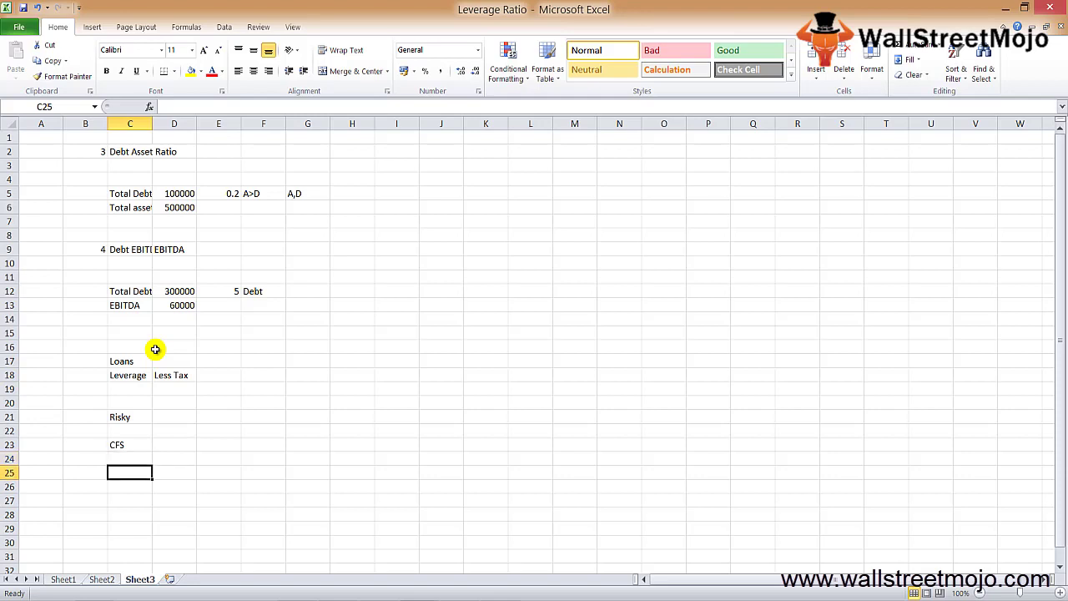